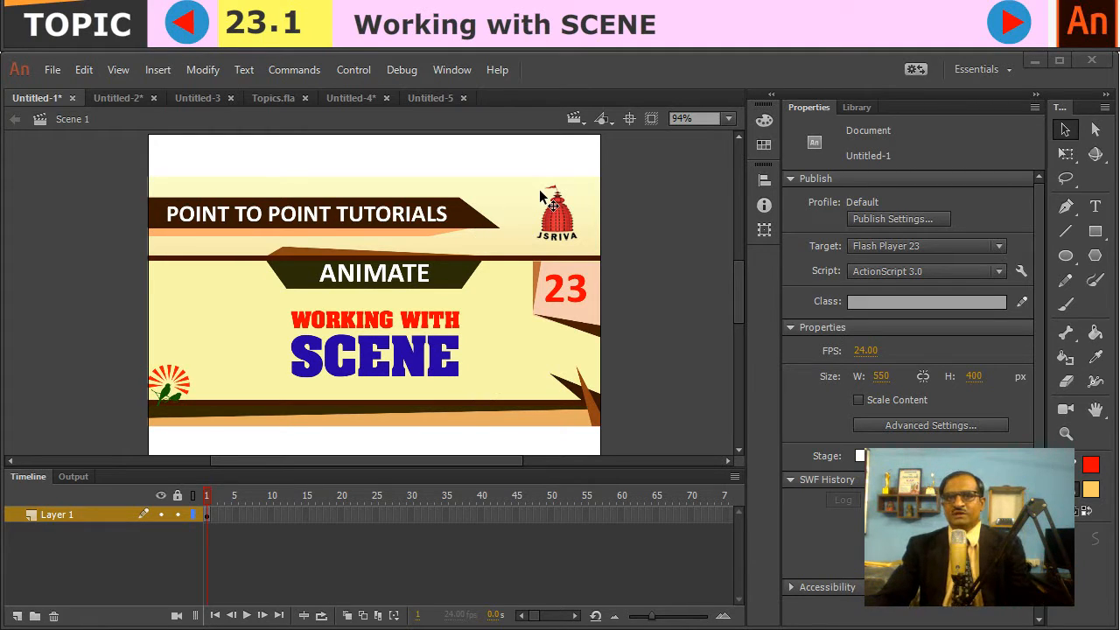
Step: Switch to the Untitled-5 document and show the Scene panel
click(442, 103)
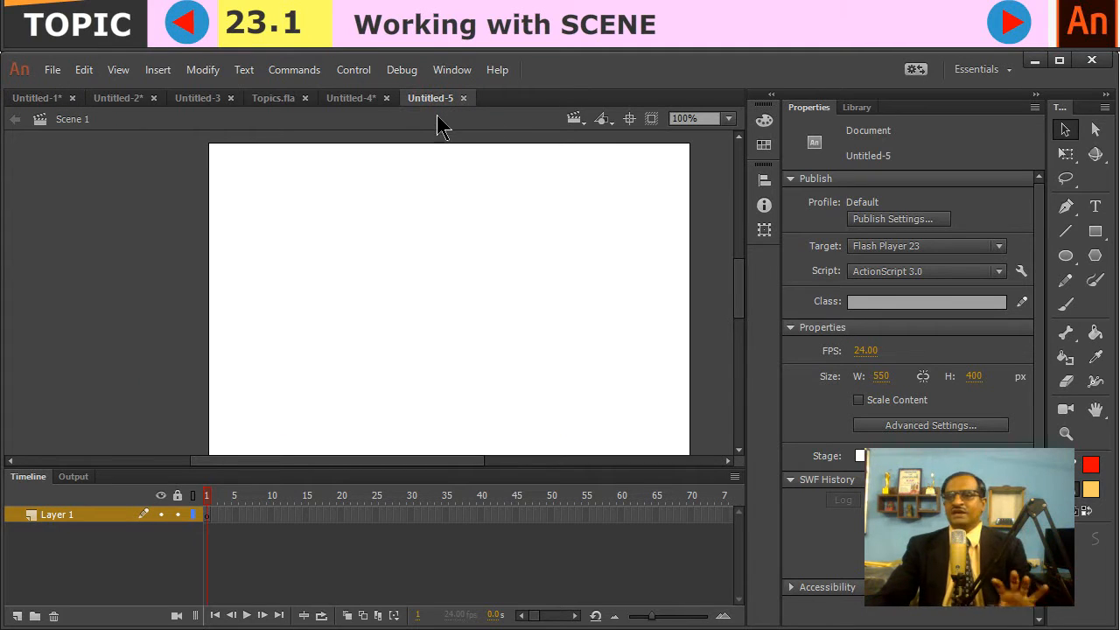
drag(537, 272, 488, 272)
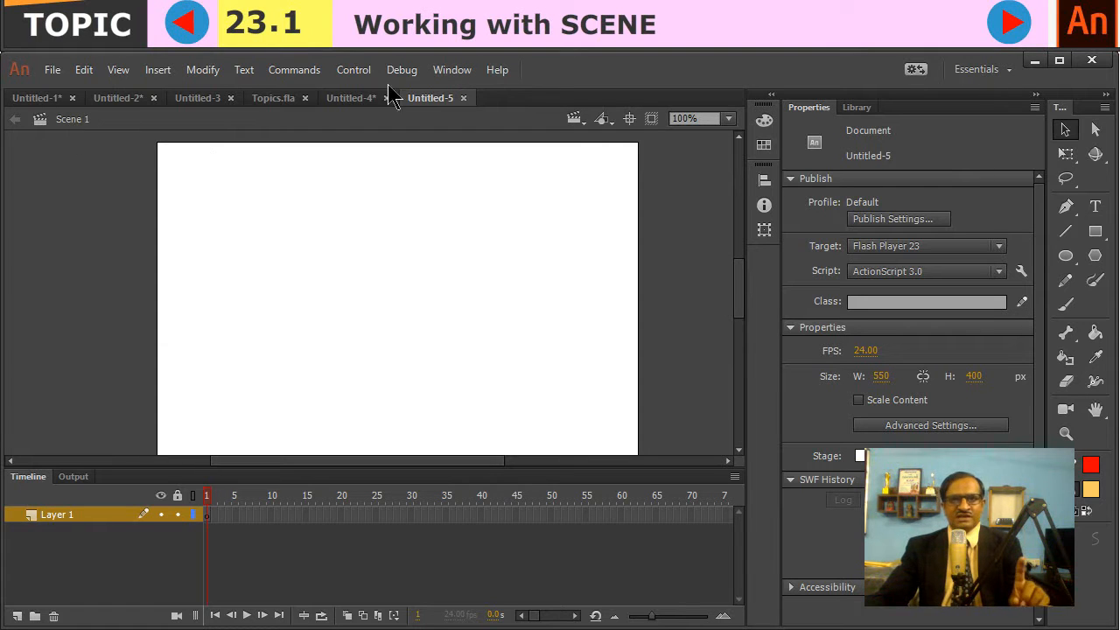
click(453, 72)
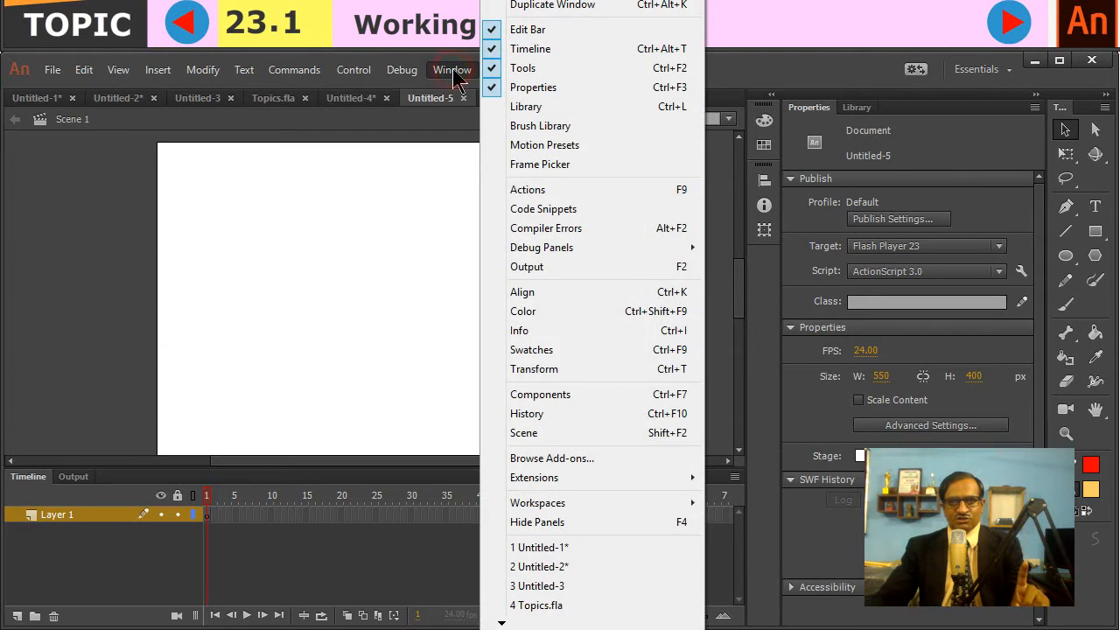
click(535, 432)
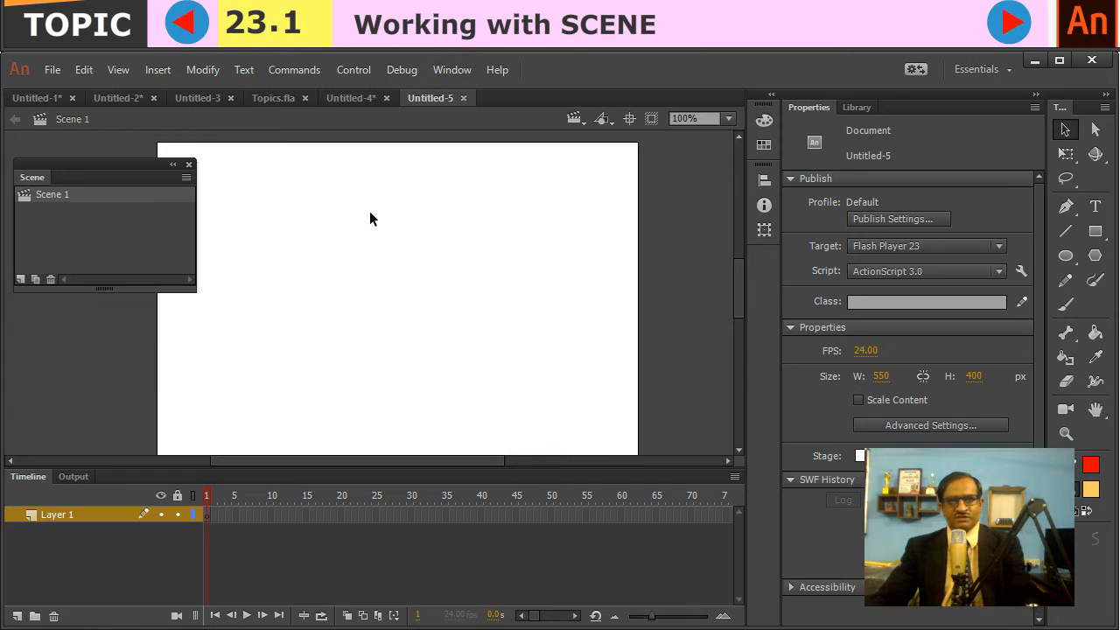
drag(357, 205, 437, 197)
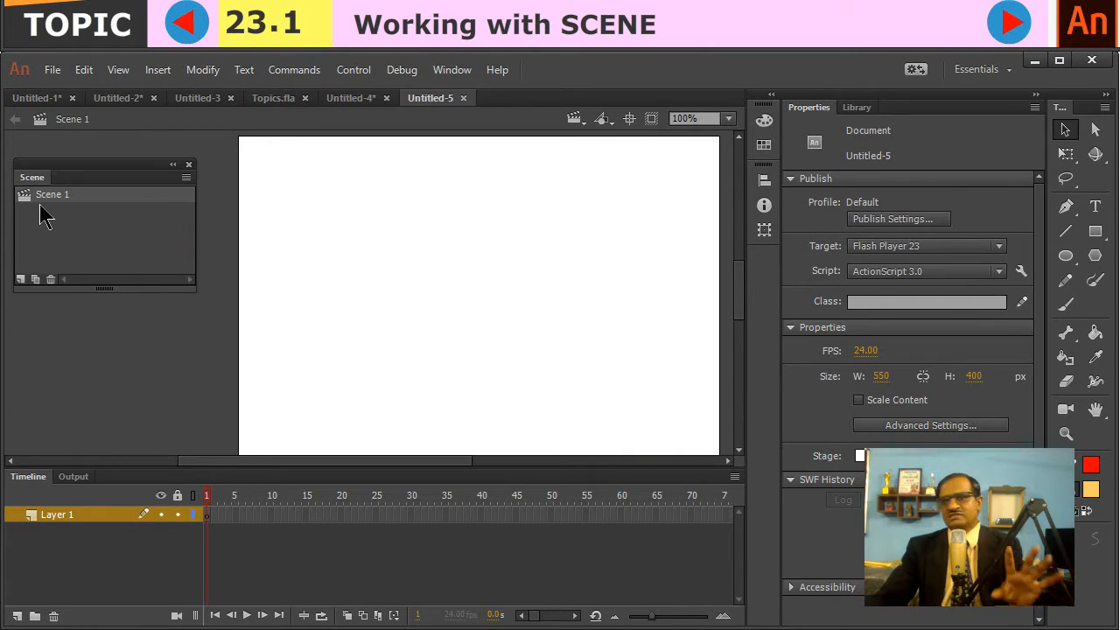
drag(415, 243, 374, 240)
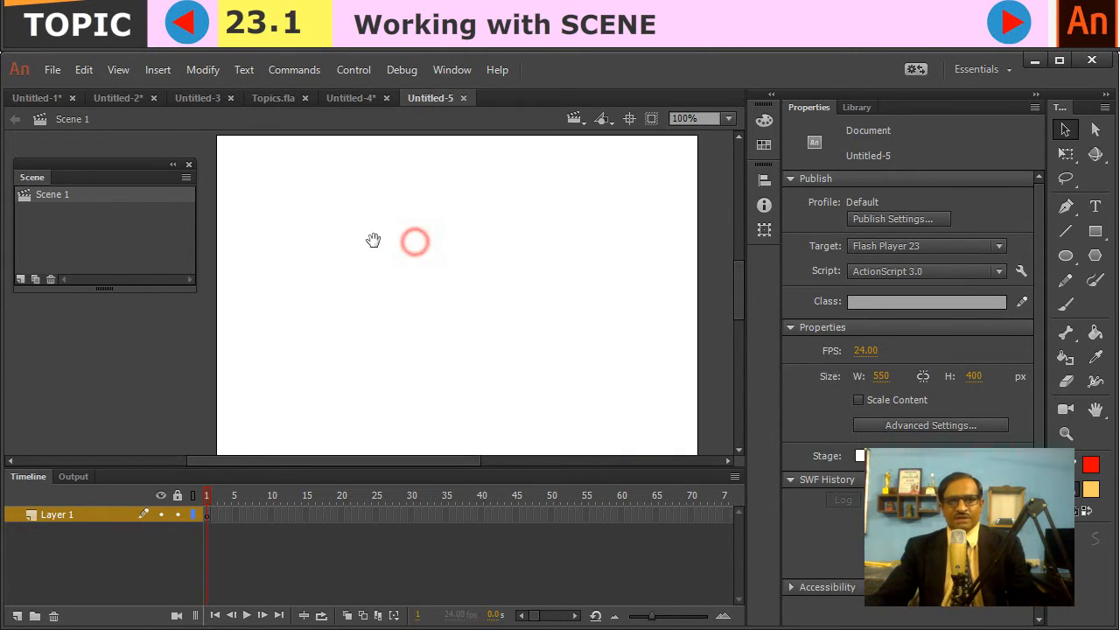
Step: Draw a rectangle about 86 by 73 px just outside the stage's left edge and select its fill and outline
click(1094, 233)
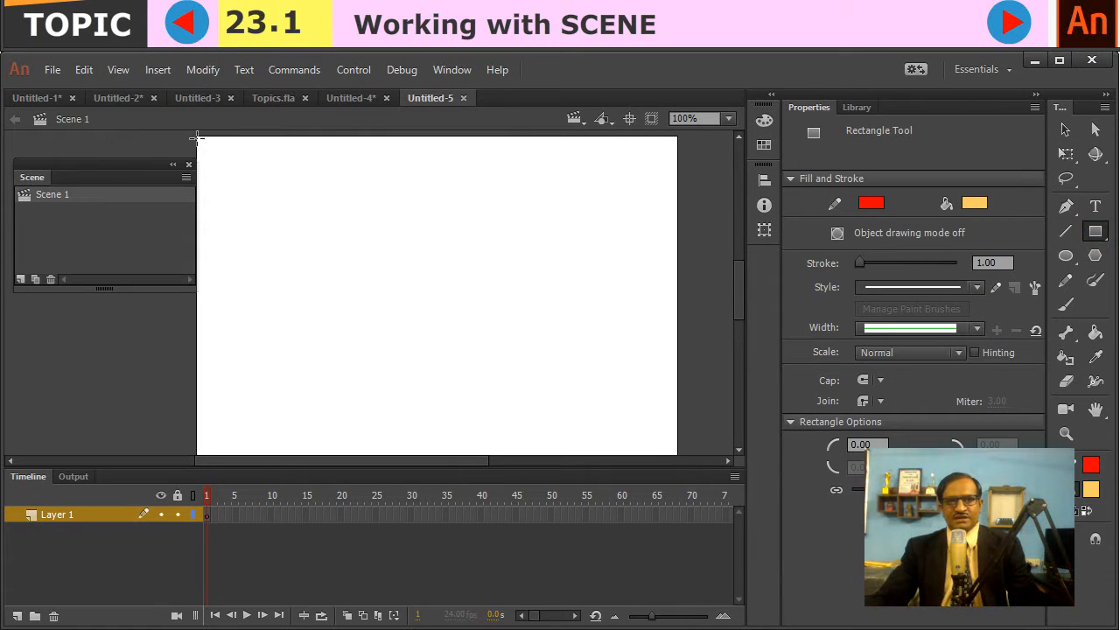
mouse_move(147, 308)
mouse_down()
mouse_move(195, 370)
mouse_move(222, 371)
mouse_move(184, 350)
mouse_move(195, 344)
mouse_move(154, 344)
mouse_move(164, 353)
mouse_up()
key(v)
double_click(207, 353)
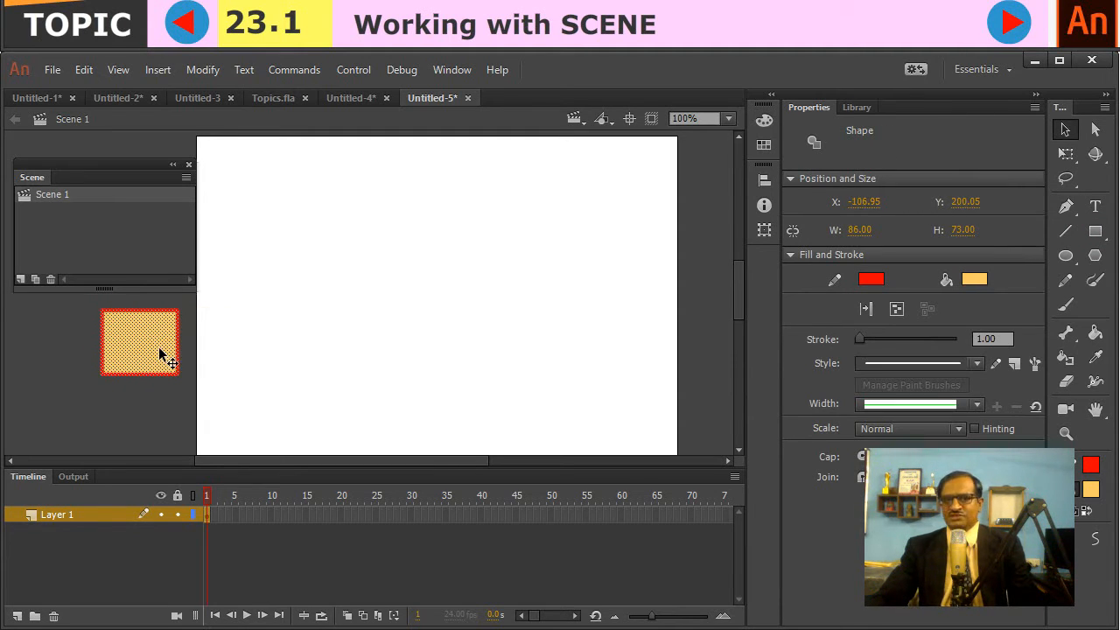
Step: Create a classic tween up to frame 51 that moves the rectangle across and past the stage's right edge, and play it
click(555, 516)
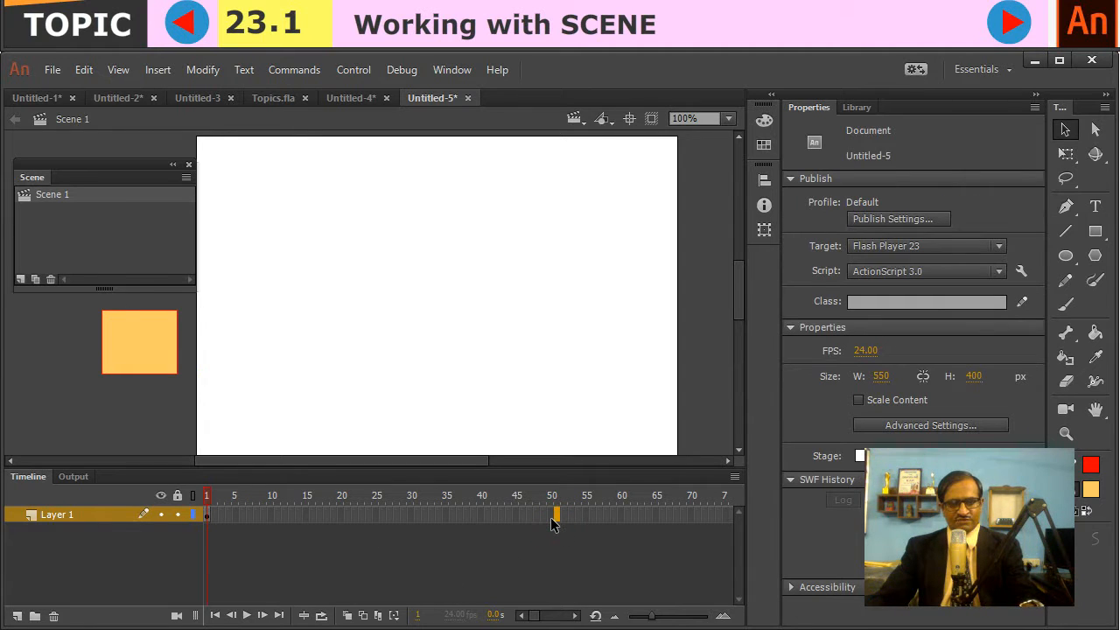
right_click(553, 515)
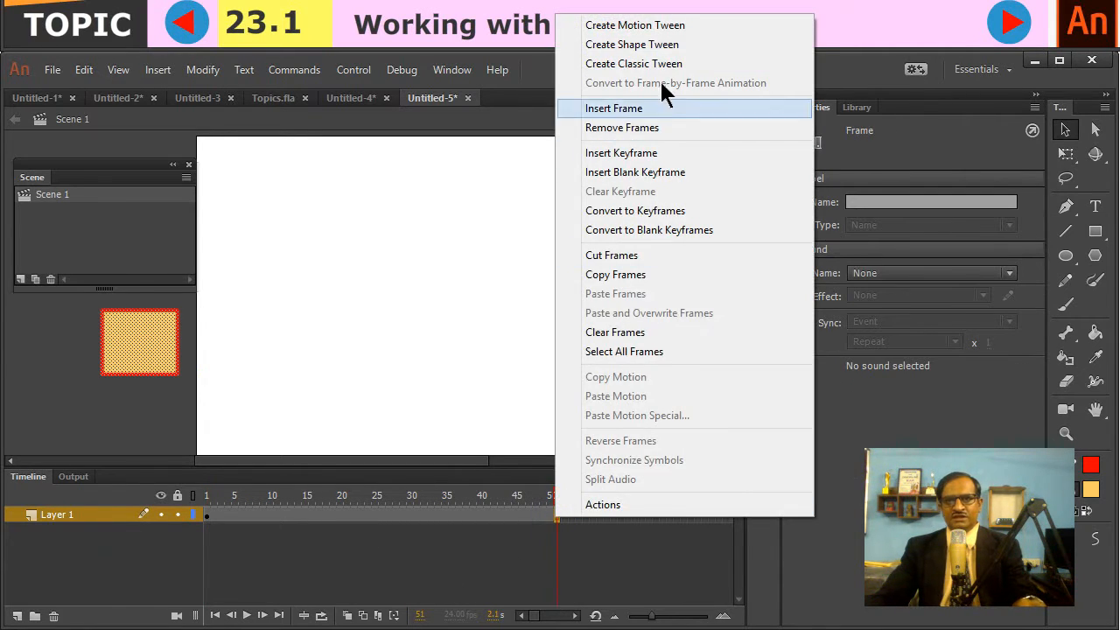
click(602, 64)
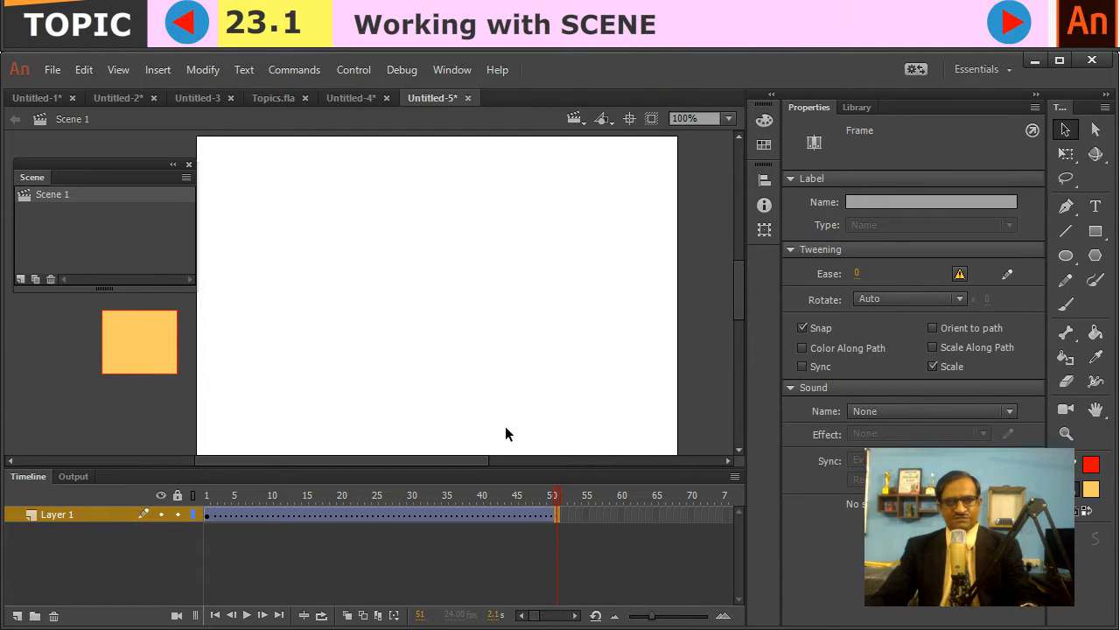
drag(129, 330, 375, 331)
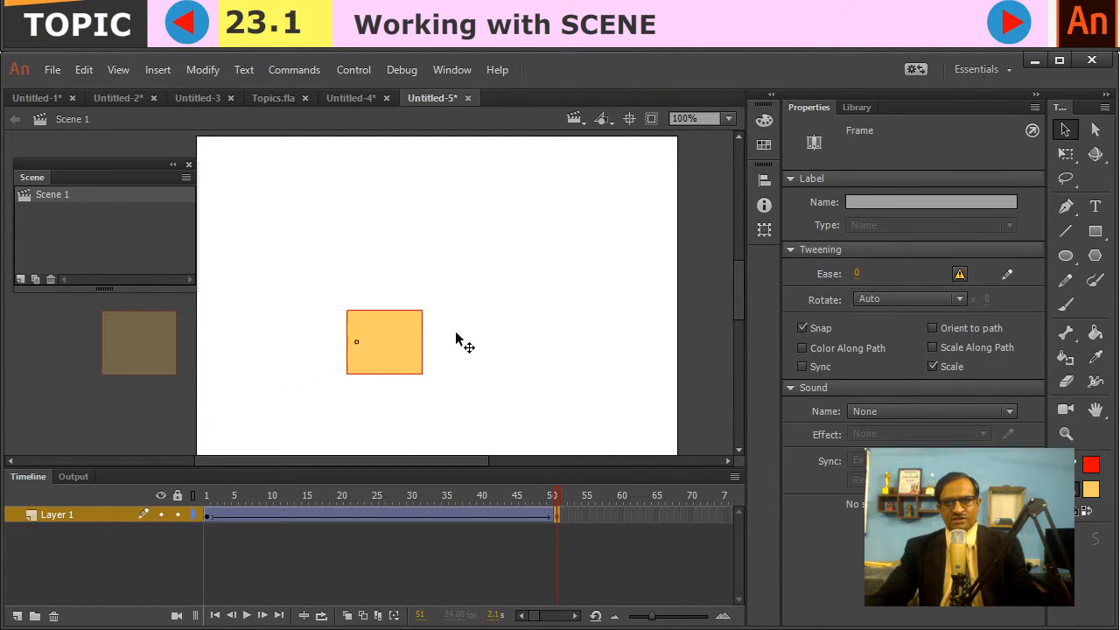
drag(455, 340, 720, 364)
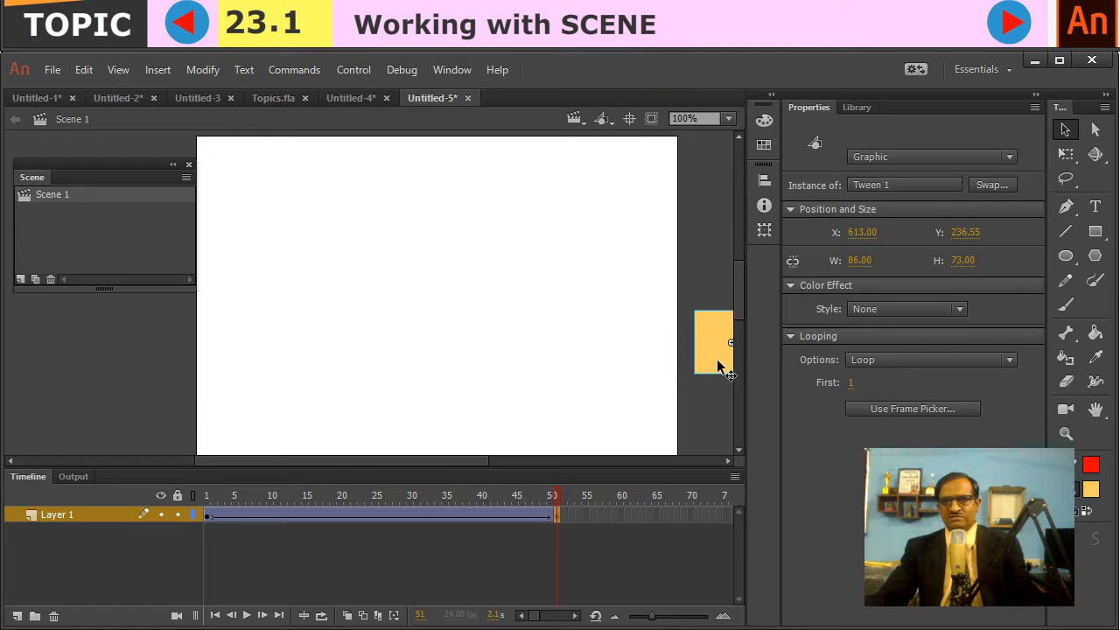
key(Return)
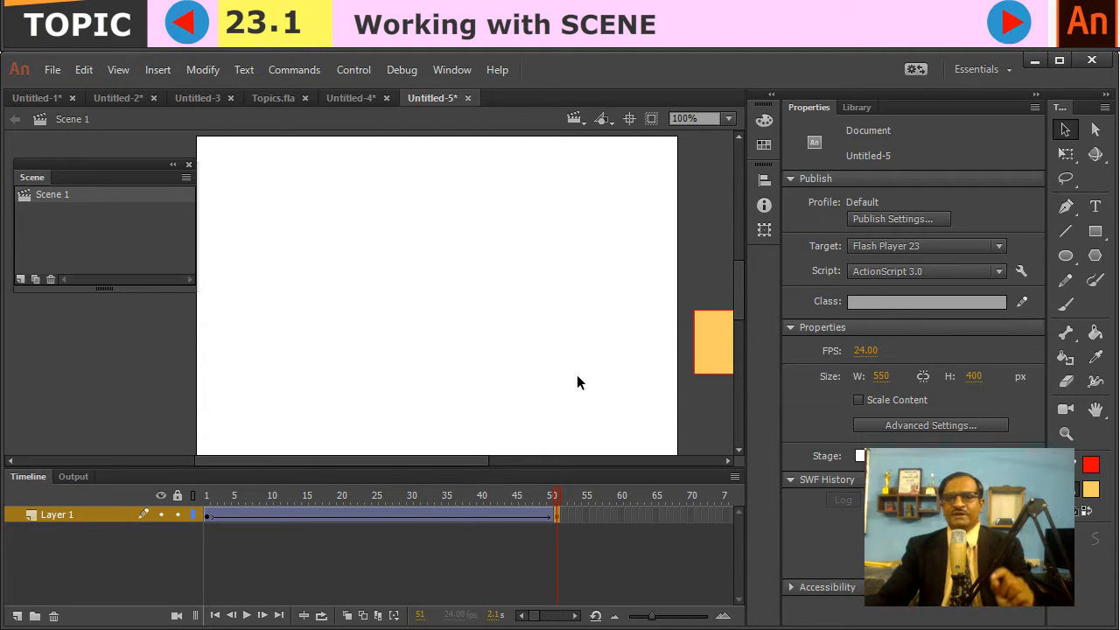
Step: Add a new layer and draw five upright rectangles of varying height and width along the stage's lower part
click(17, 617)
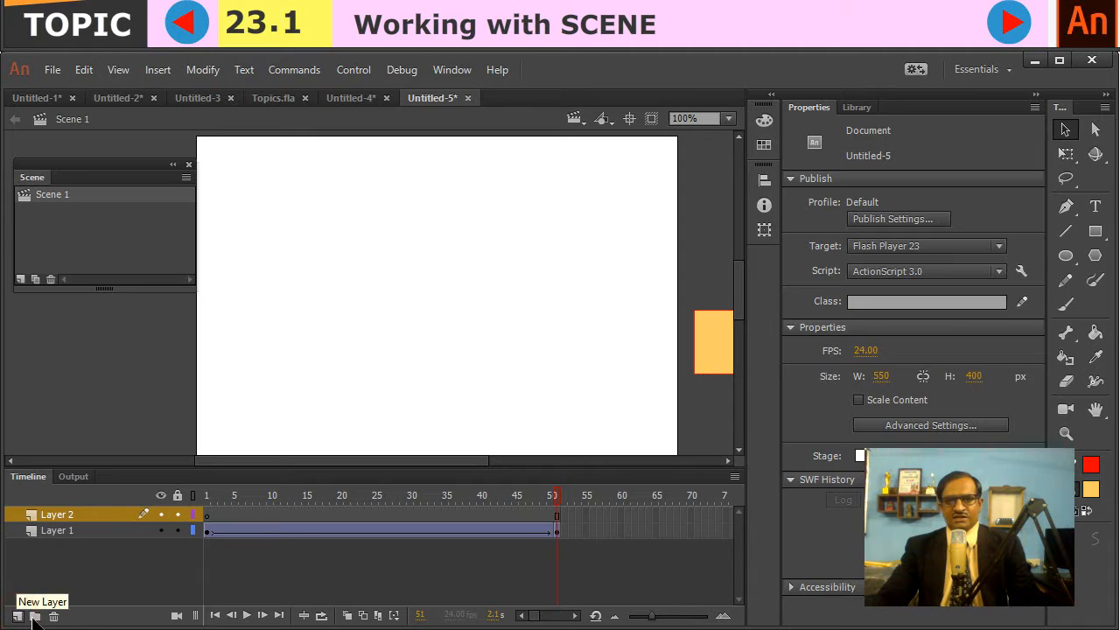
click(1092, 232)
drag(251, 253, 297, 458)
drag(346, 343, 386, 473)
drag(457, 287, 508, 468)
drag(550, 353, 564, 471)
drag(622, 350, 663, 464)
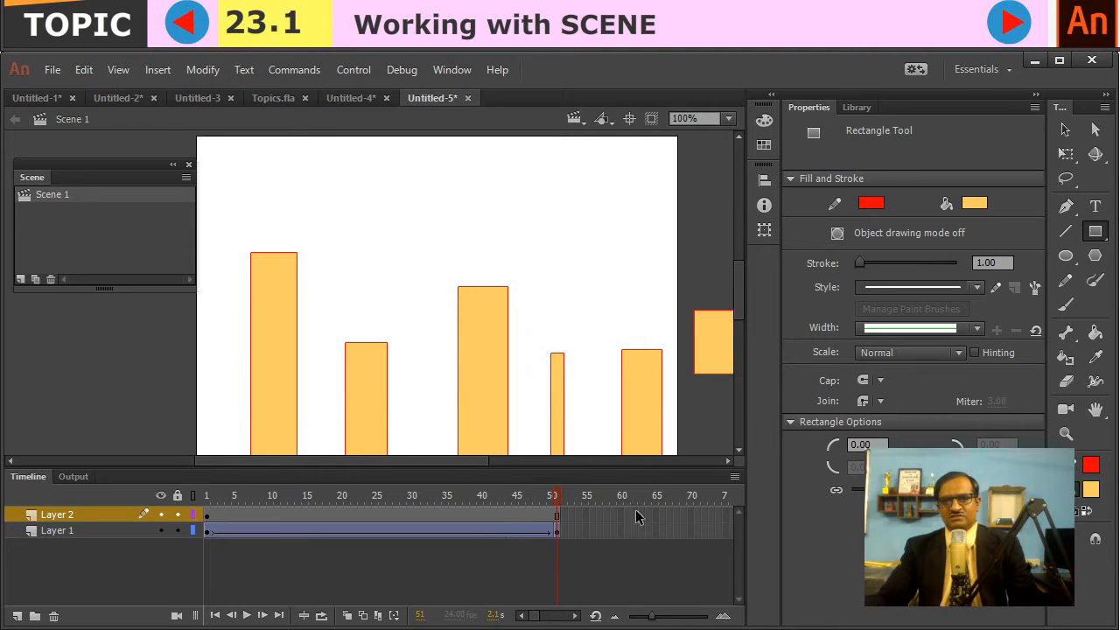
Step: Move Layer 2 below Layer 1 so the bars sit behind the moving rectangle, and play Scene 1's animation
click(67, 516)
drag(66, 540, 68, 539)
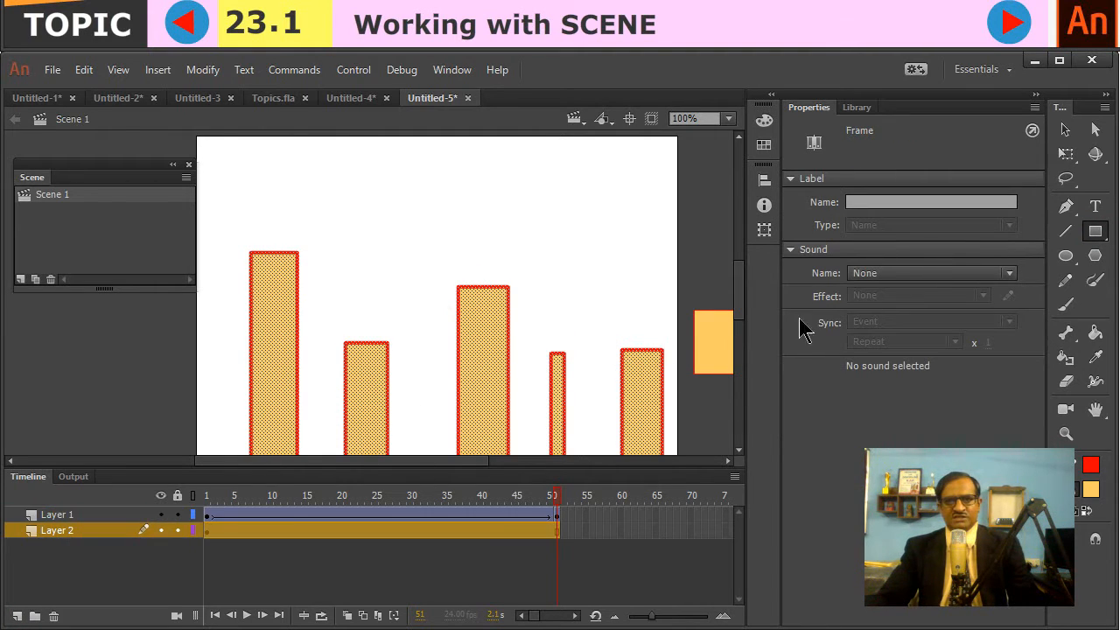
click(1065, 129)
click(461, 221)
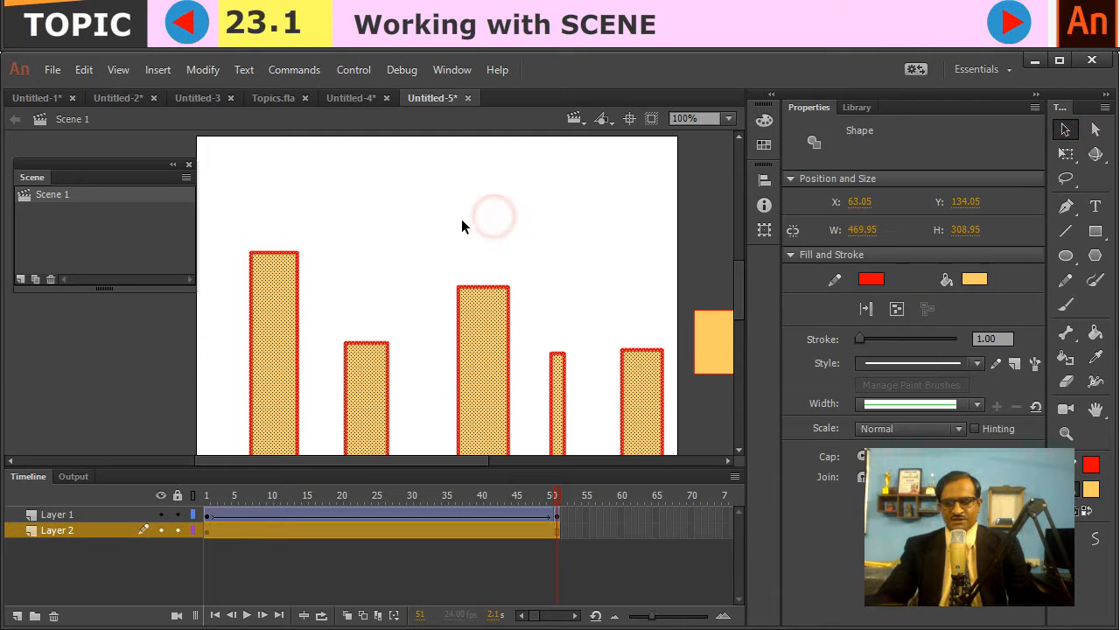
key(Return)
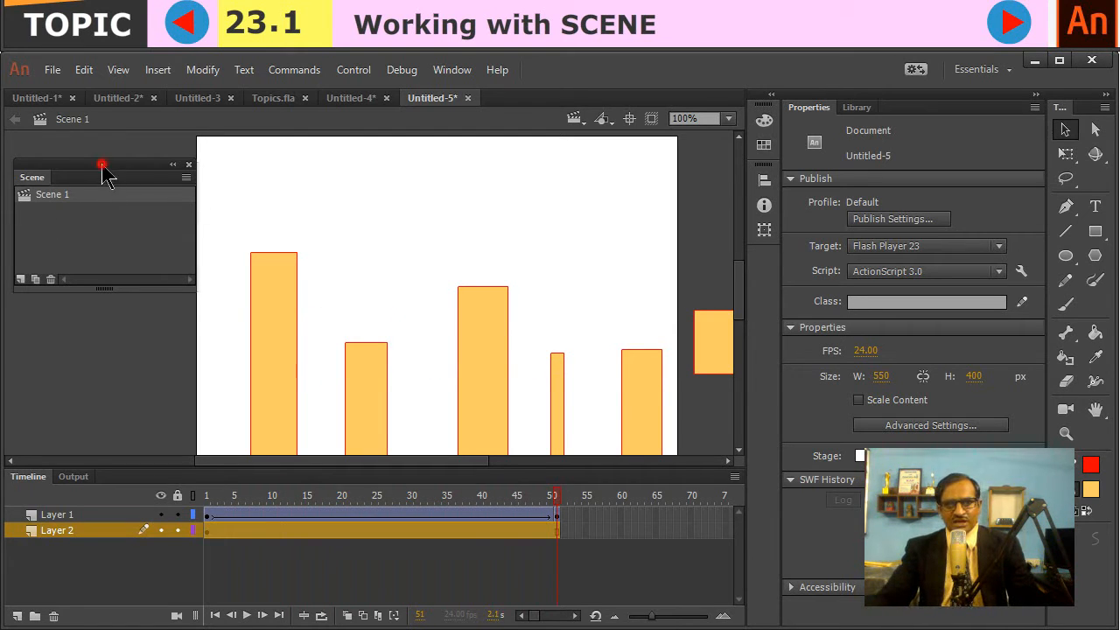
Step: Add a second scene and draw a turquoise-filled circle about 56 px wide just outside the stage's right edge
drag(99, 168, 105, 160)
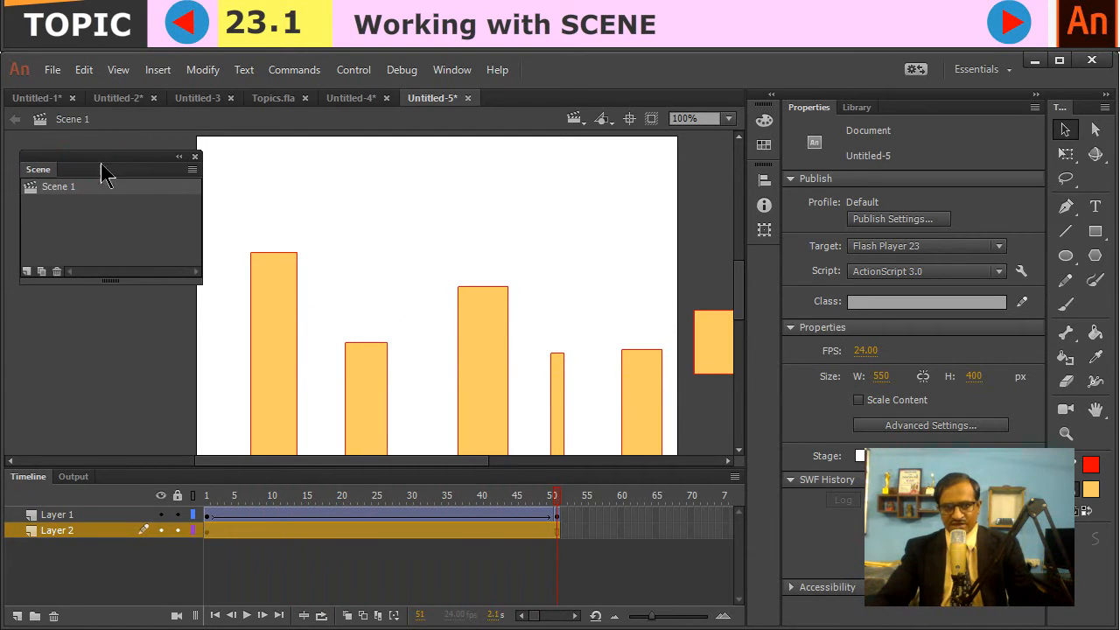
click(27, 272)
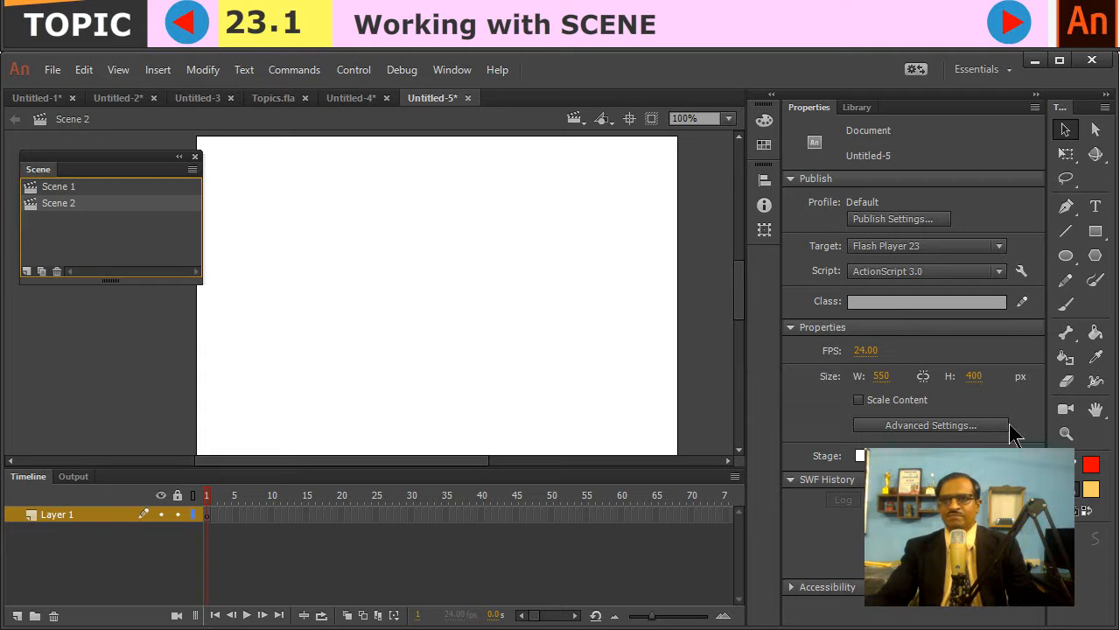
click(1065, 256)
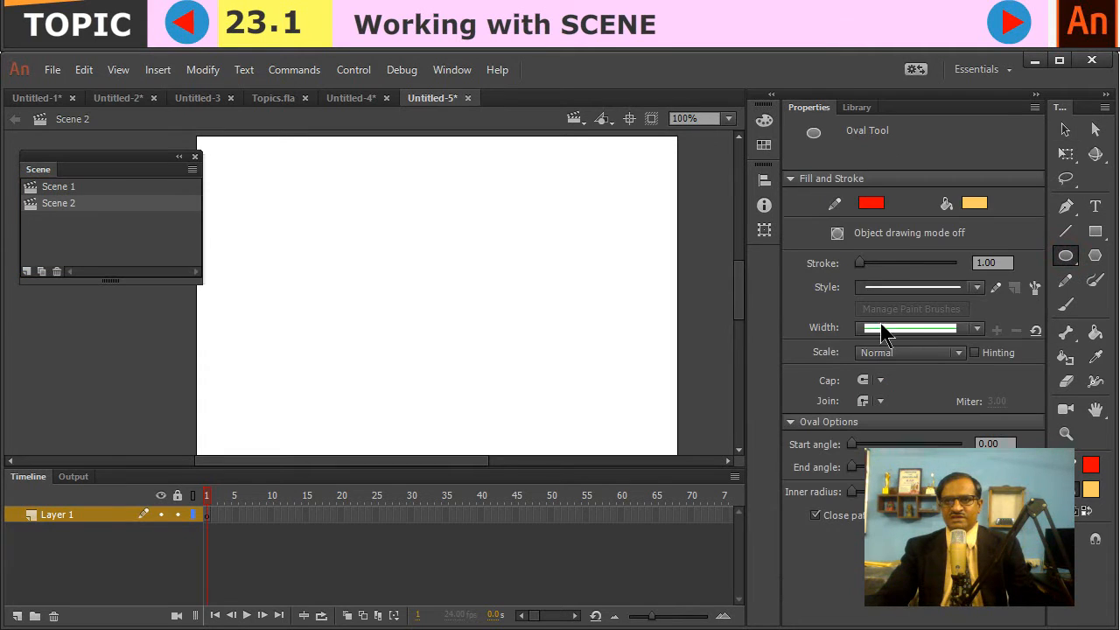
click(1090, 489)
click(1057, 366)
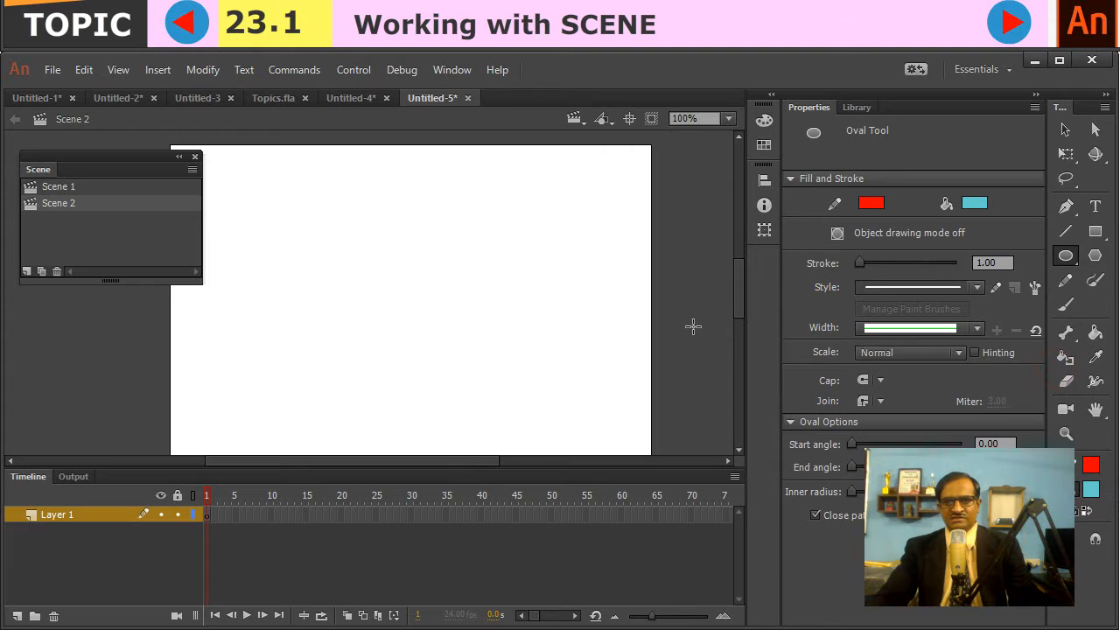
drag(662, 326, 709, 375)
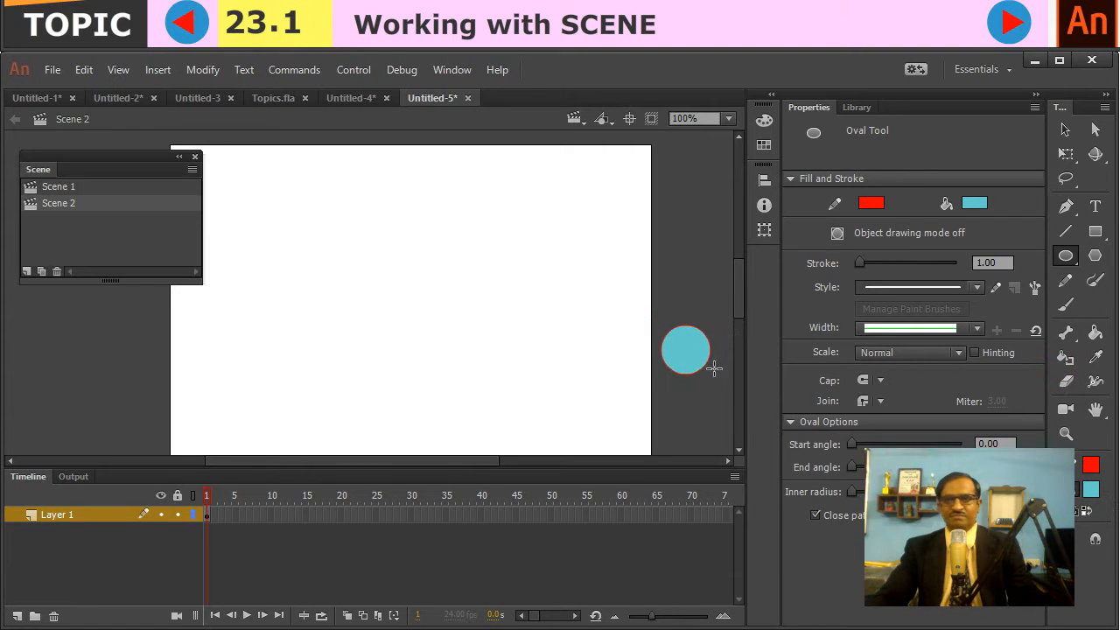
Step: Create a classic tween up to frame 50 that moves the circle across and past the stage's left edge
click(1067, 129)
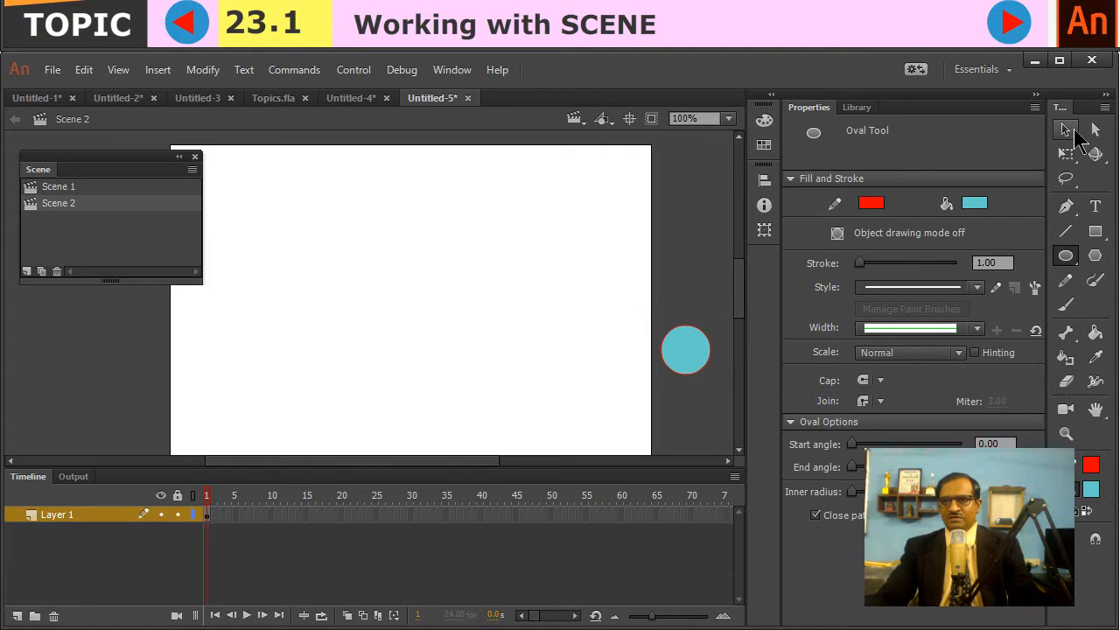
click(551, 514)
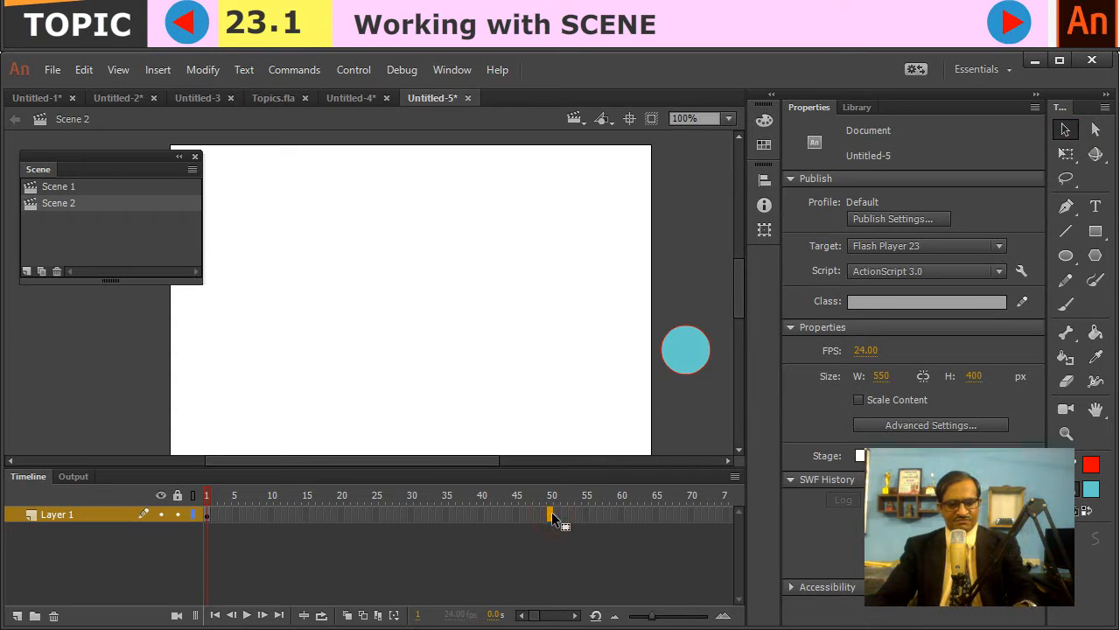
right_click(551, 515)
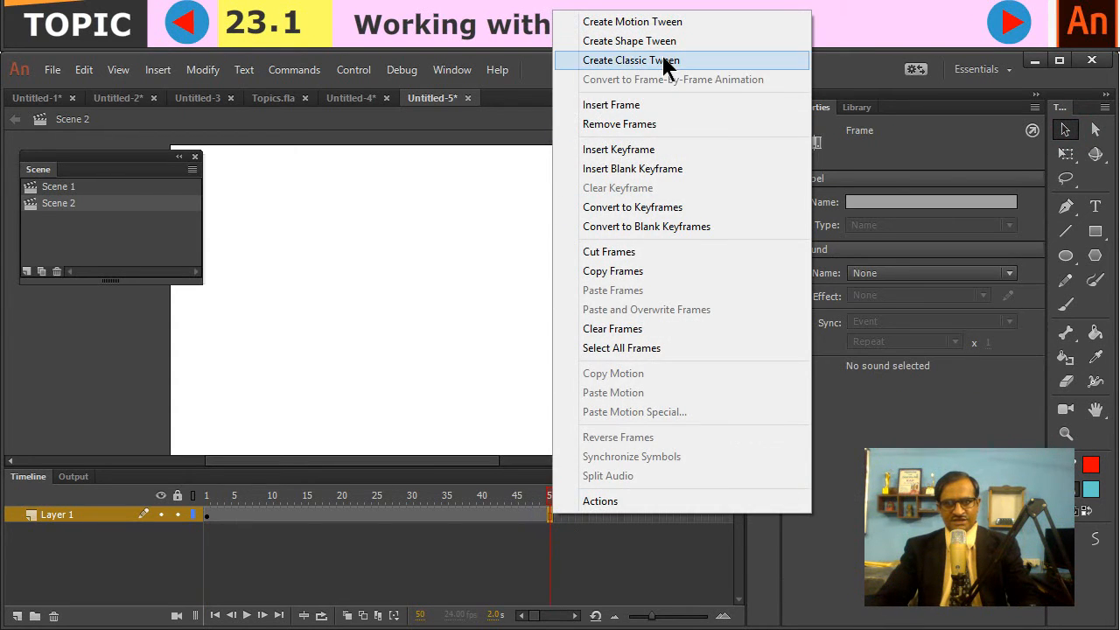
click(658, 61)
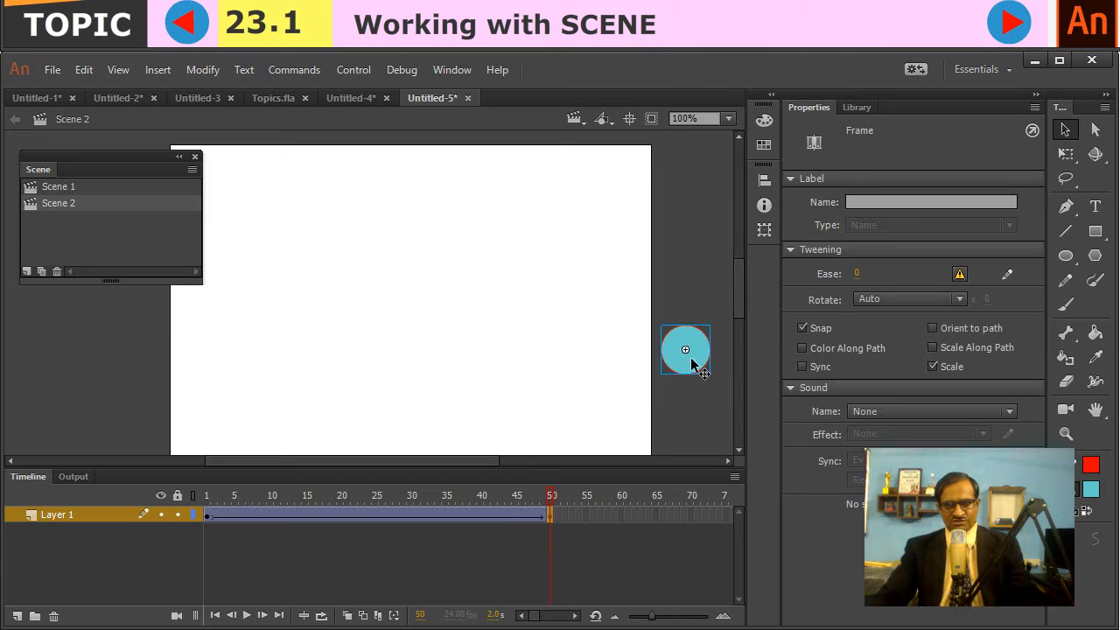
drag(695, 367, 141, 351)
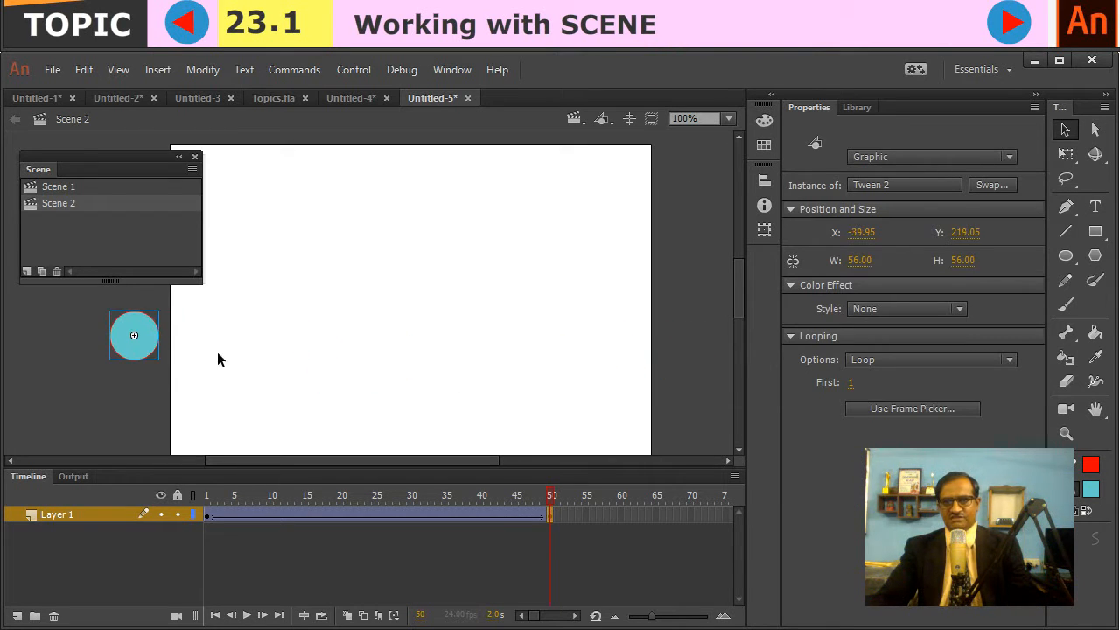
Step: Add a new layer in Scene 2 and draw four turquoise upright rectangles of varying size, undoing an oversized first one
click(17, 616)
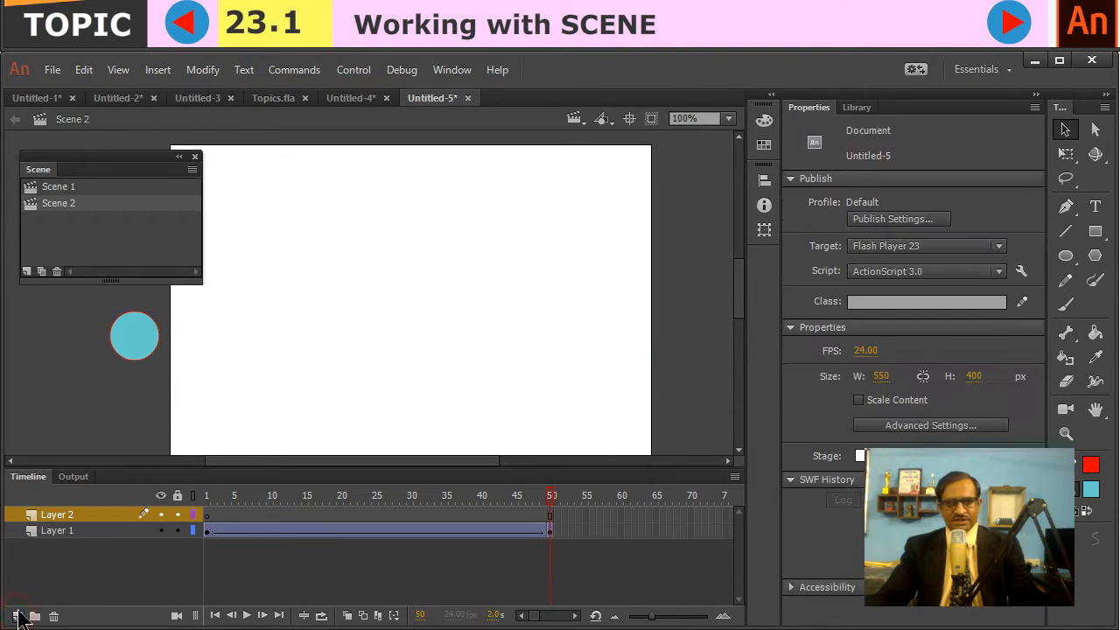
click(1094, 231)
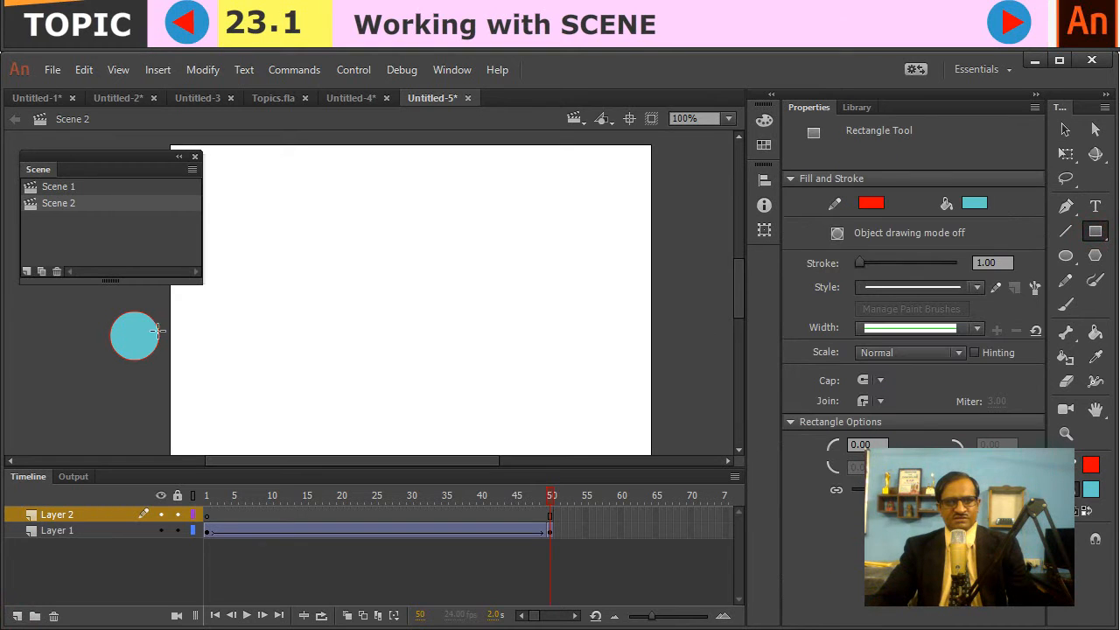
drag(216, 292, 356, 455)
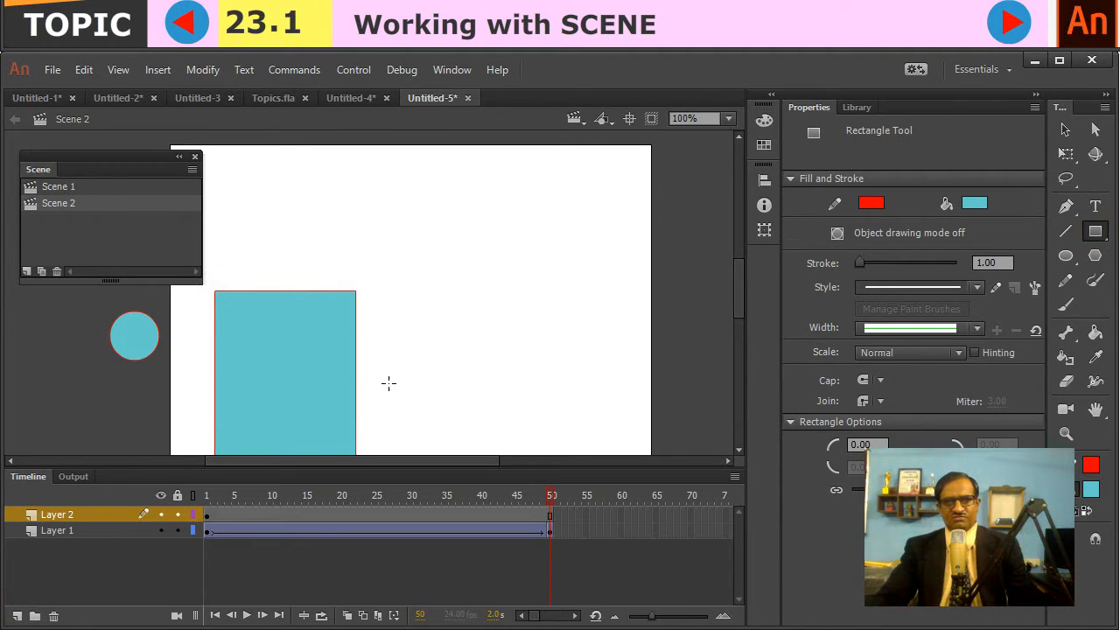
key(ctrl+z)
mouse_move(217, 317)
mouse_down()
mouse_move(230, 464)
mouse_move(254, 462)
mouse_up()
drag(326, 374, 359, 465)
drag(479, 273, 531, 472)
drag(594, 362, 620, 464)
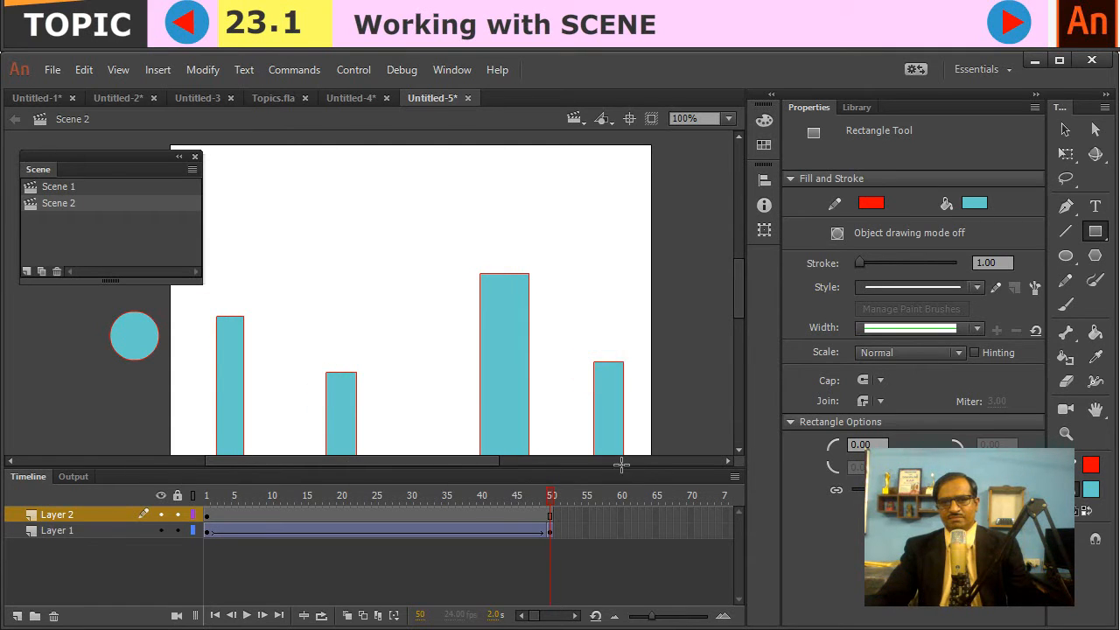
Step: Move Scene 2's bar layer beneath the circle's layer and play the scene's animation
drag(78, 512, 80, 539)
click(1065, 131)
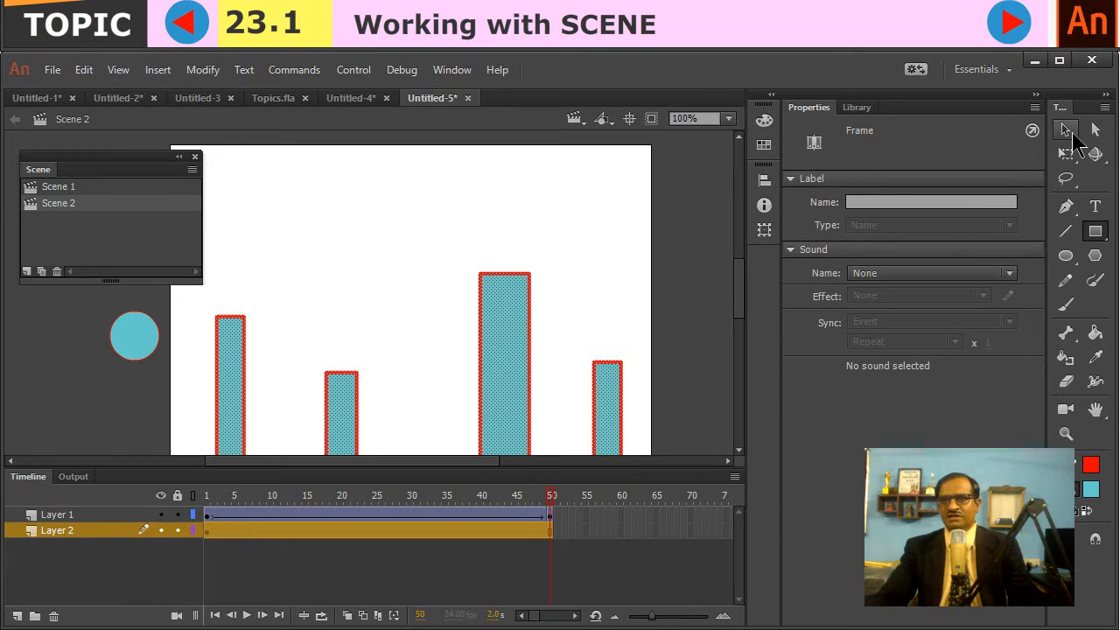
click(179, 308)
key(Return)
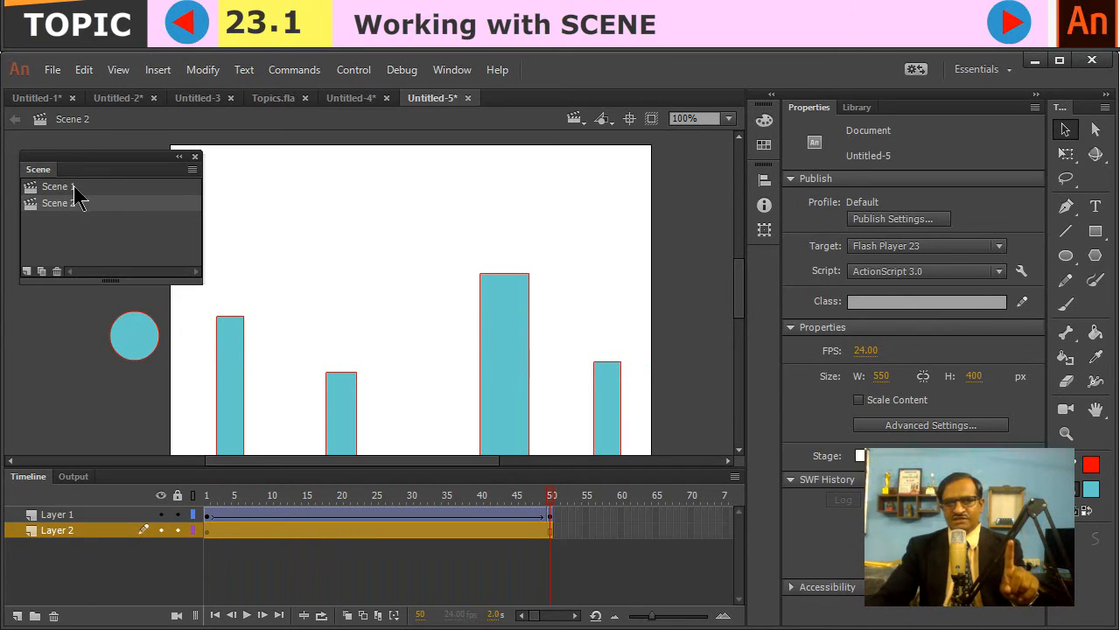
Step: Add a third scene and draw a blue-filled pentagon about 88 px wide at the stage's upper-left corner
click(27, 272)
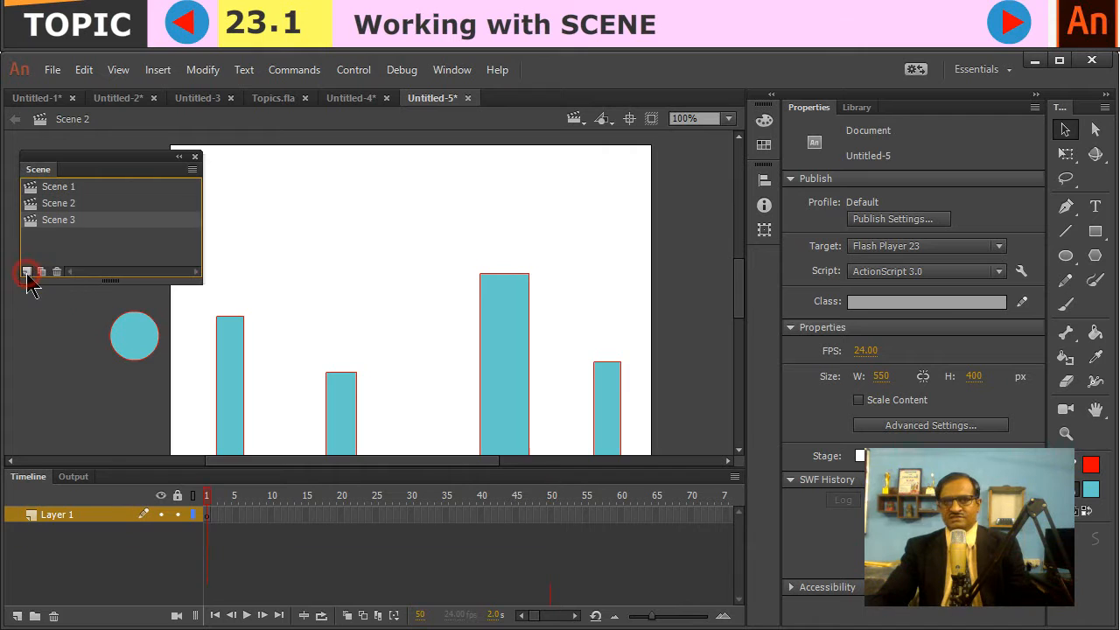
click(1094, 257)
drag(327, 230, 409, 263)
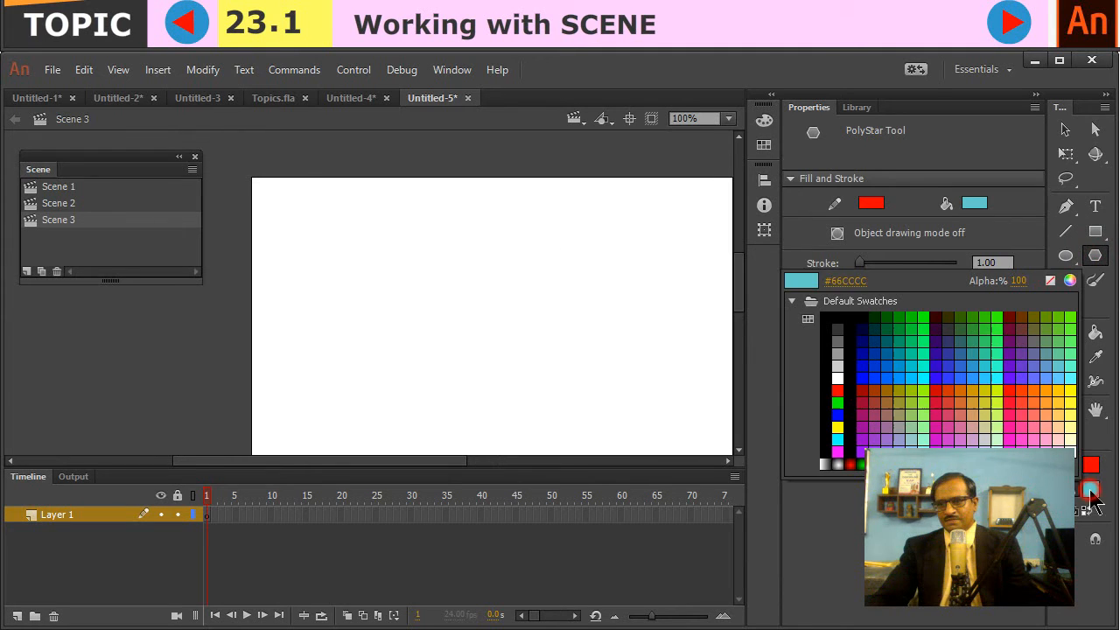
click(869, 354)
drag(250, 182, 255, 194)
key(v)
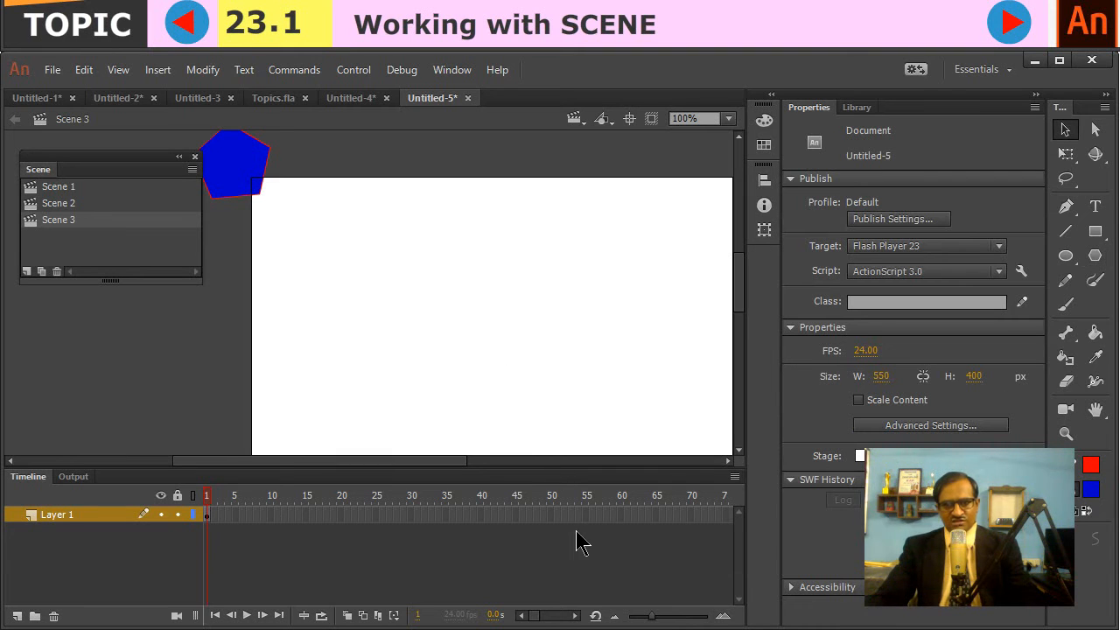
Step: Create a classic tween up to frame 70 that moves the pentagon diagonally to just outside the stage's lower-right corner
click(692, 516)
right_click(692, 516)
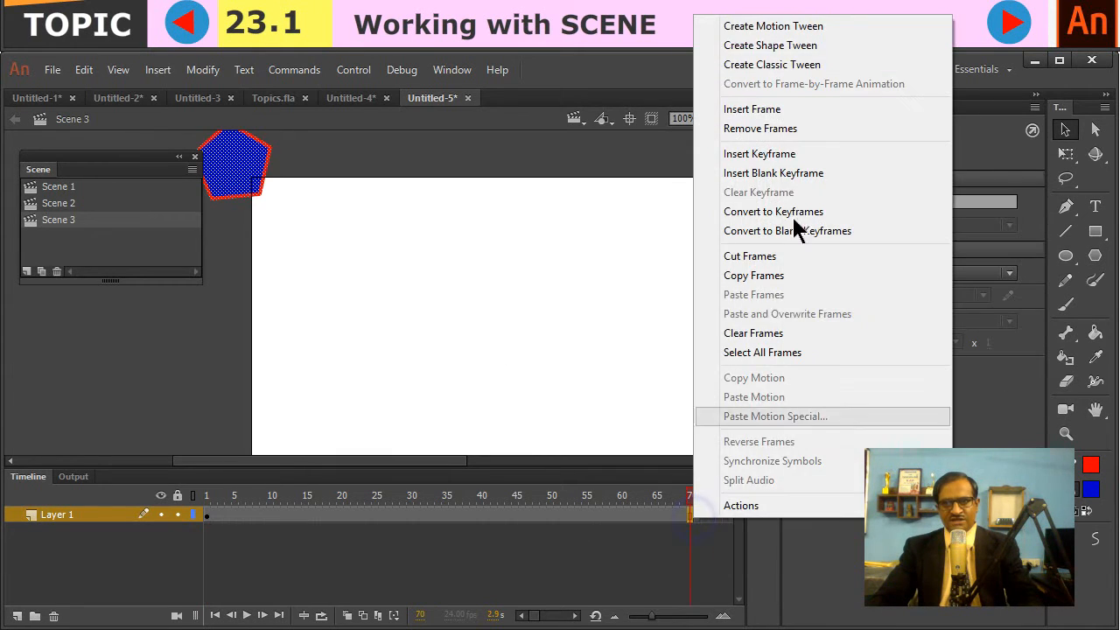
click(789, 66)
drag(233, 163, 651, 403)
key(space)
drag(620, 363, 468, 283)
drag(518, 352, 641, 468)
key(ctrl+minus)
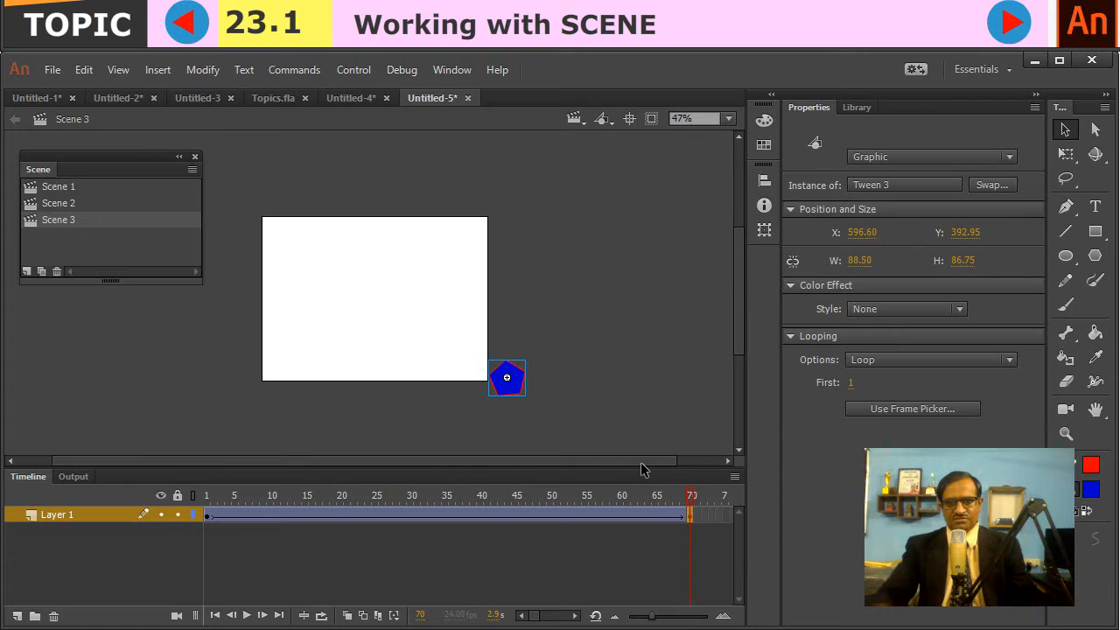
click(619, 306)
Step: Add a new layer in Scene 3, outline a slanted bar about 185 × 240 px with the Line tool, and fill it blue
click(17, 616)
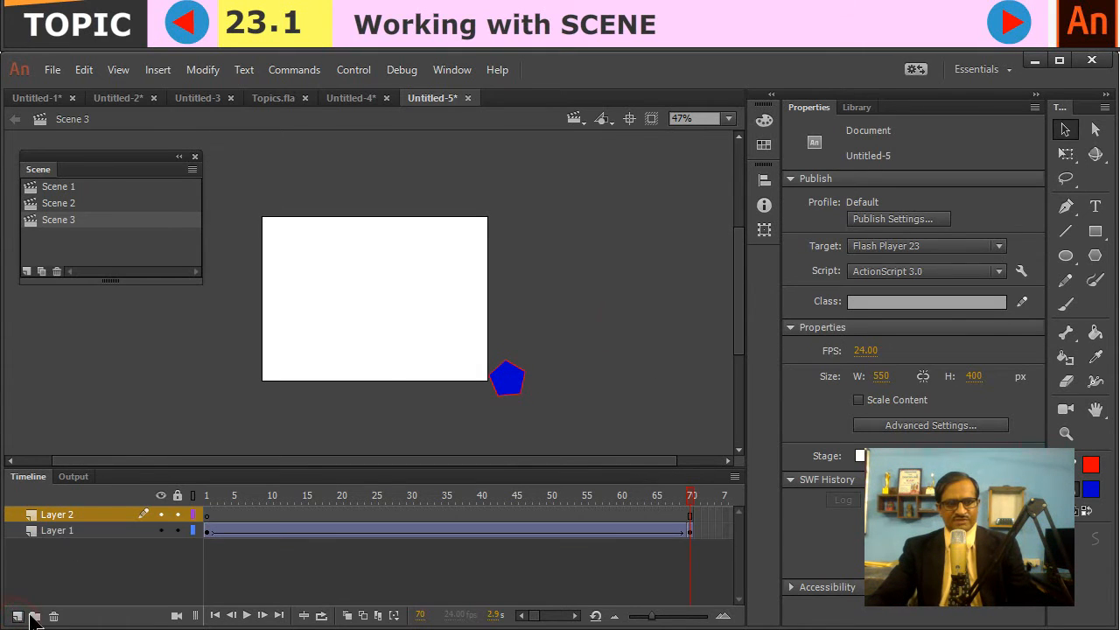
key(n)
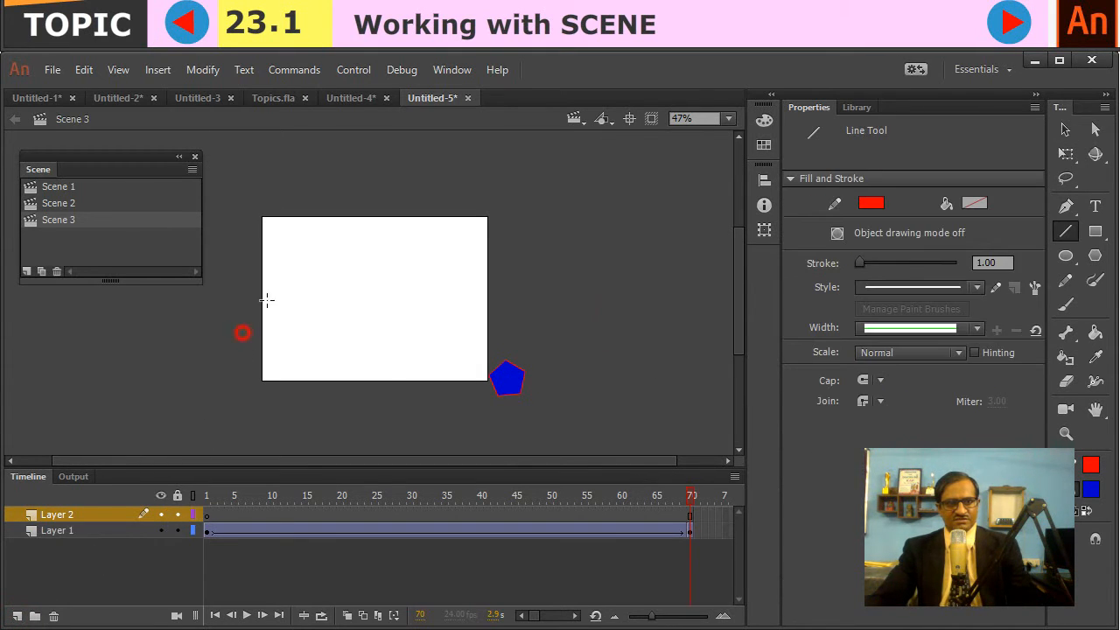
mouse_move(243, 332)
mouse_down()
mouse_move(307, 259)
mouse_move(319, 272)
mouse_up()
mouse_move(320, 273)
mouse_down()
mouse_move(251, 357)
mouse_move(243, 330)
mouse_up()
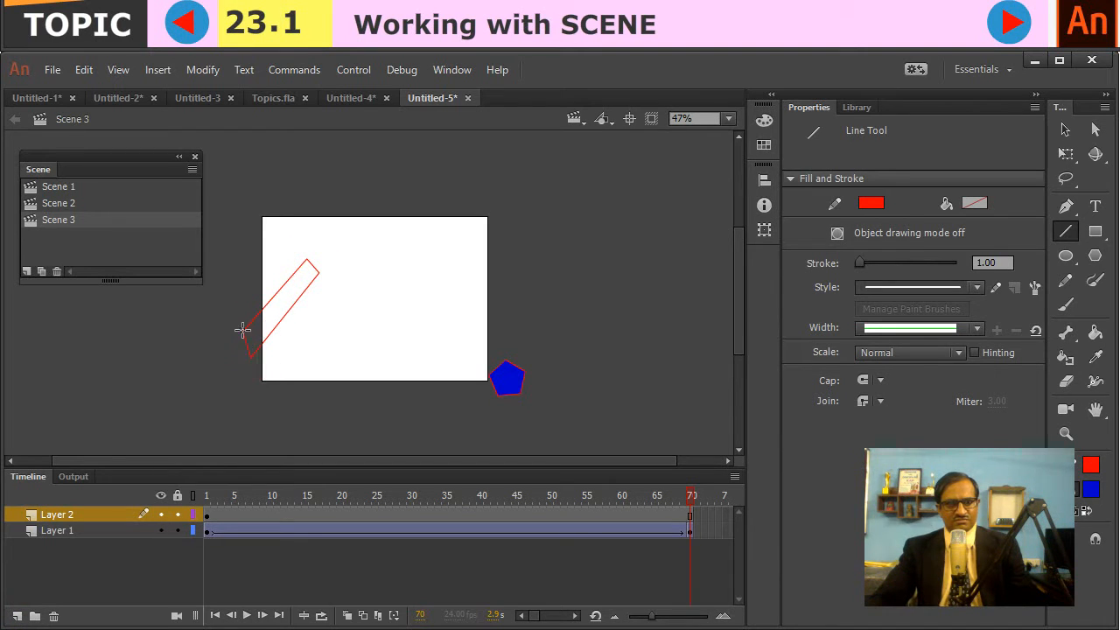
click(278, 310)
Step: Copy the slanted bar with its outline three times, spacing the copies diagonally toward the stage's lower right
key(v)
double_click(292, 320)
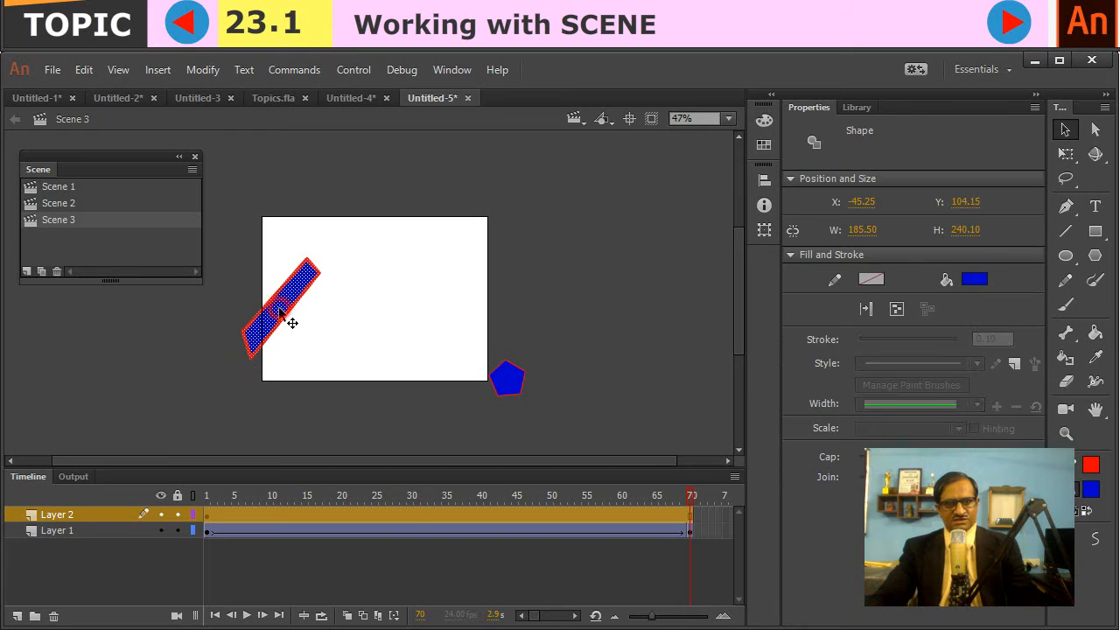
drag(280, 309, 310, 358)
drag(310, 358, 455, 407)
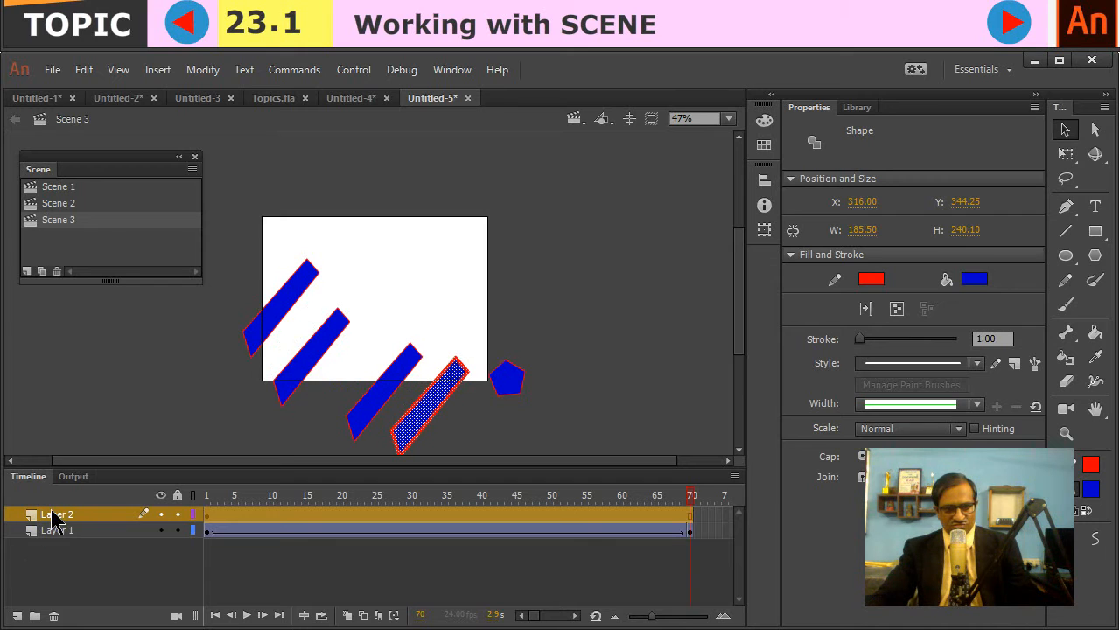
Step: Move Scene 3's bar layer beneath the pentagon's layer and play the scene's animation
drag(55, 517, 60, 543)
click(635, 289)
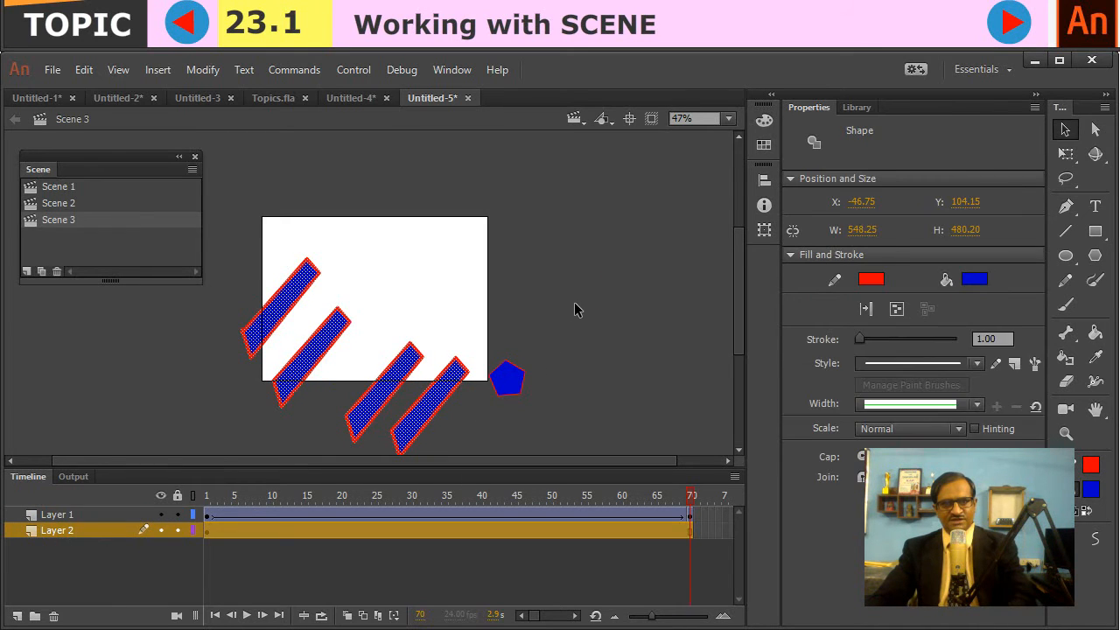
key(Return)
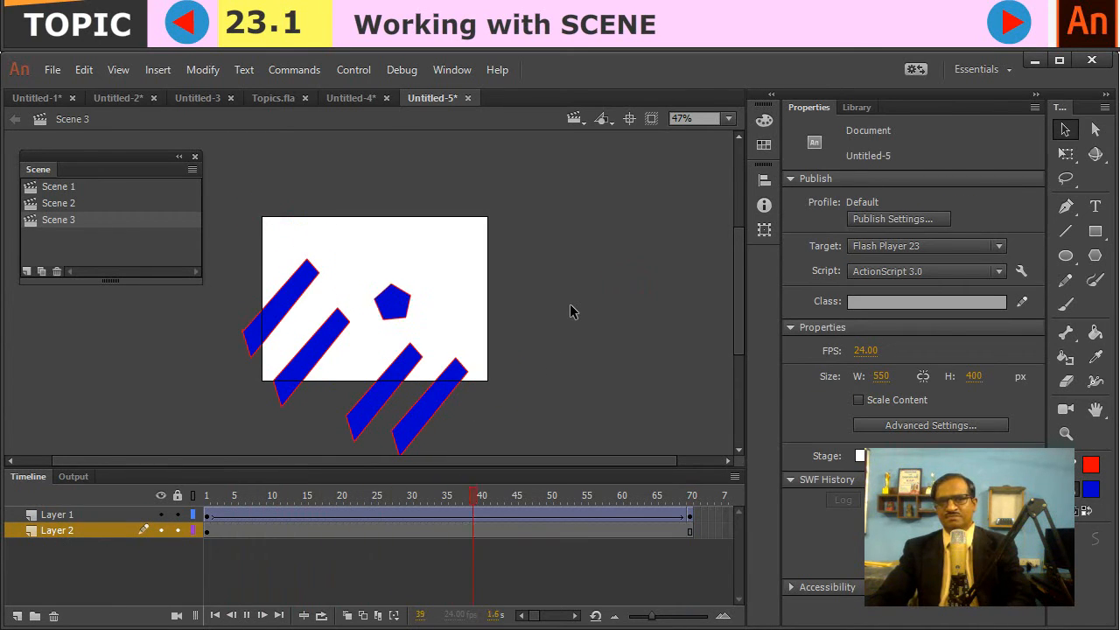
Step: View Scenes 1, 2 and 3 in turn, then test the movie to check how the scenes play in sequence
click(58, 186)
click(57, 202)
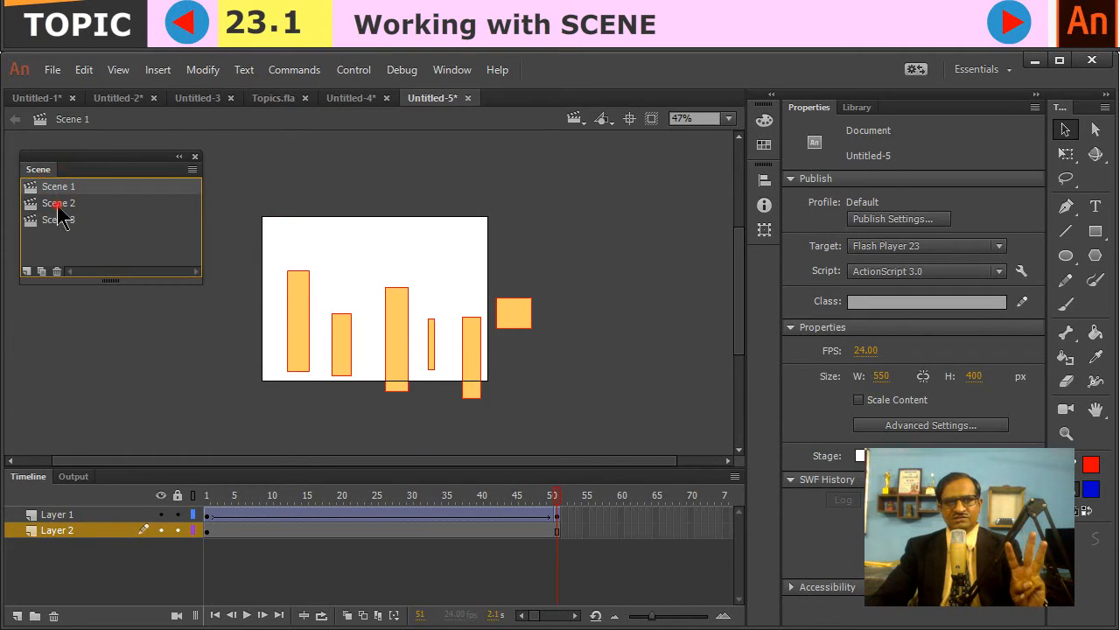
click(60, 220)
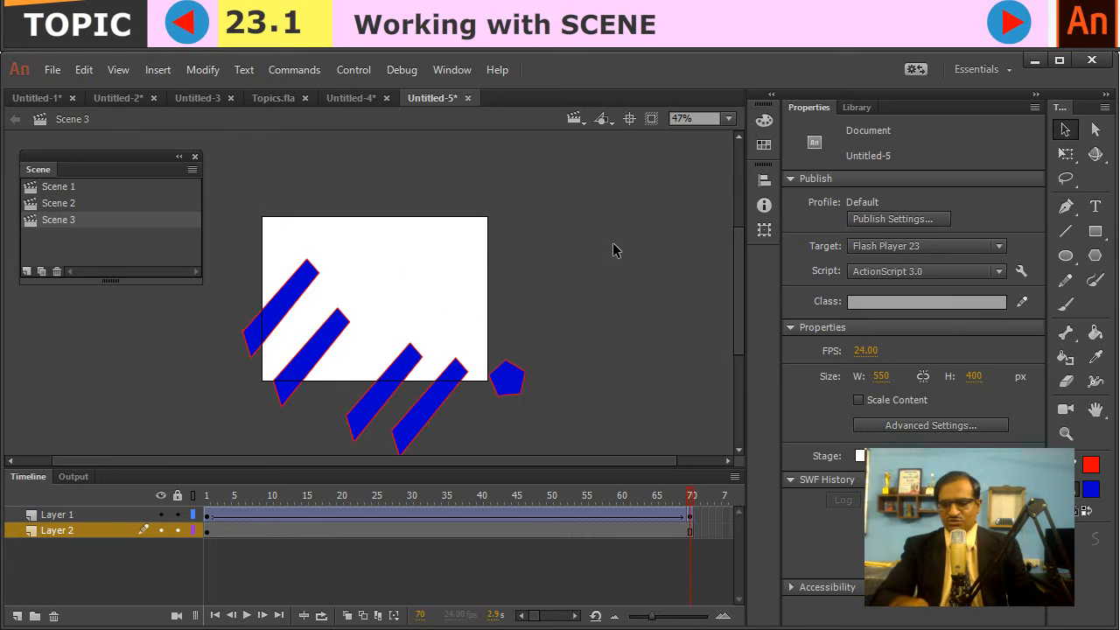
key(ctrl+Return)
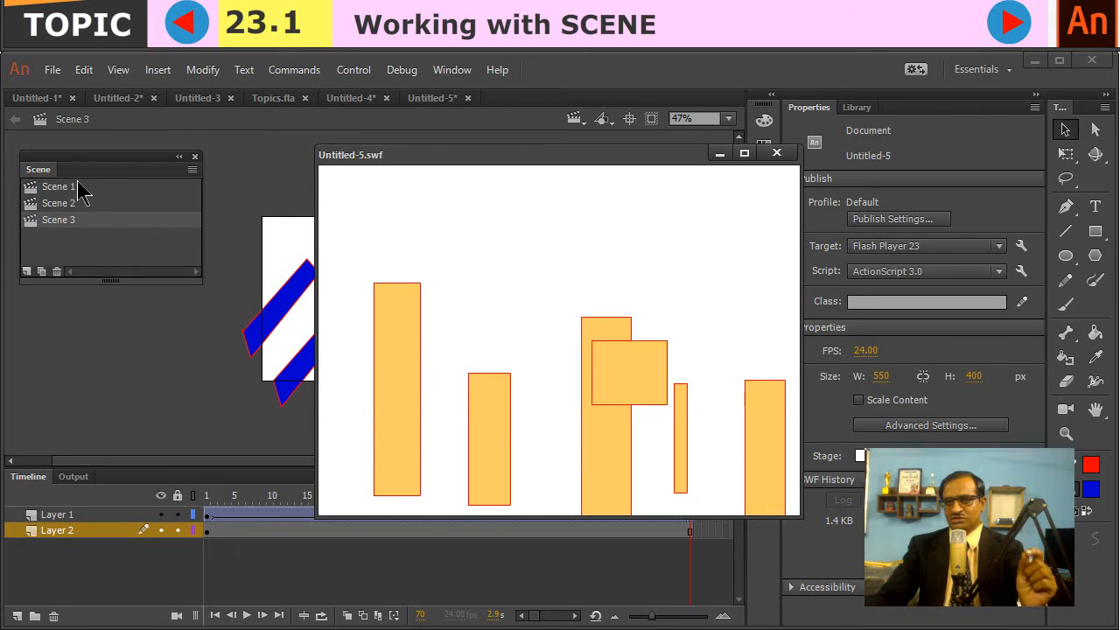
click(776, 153)
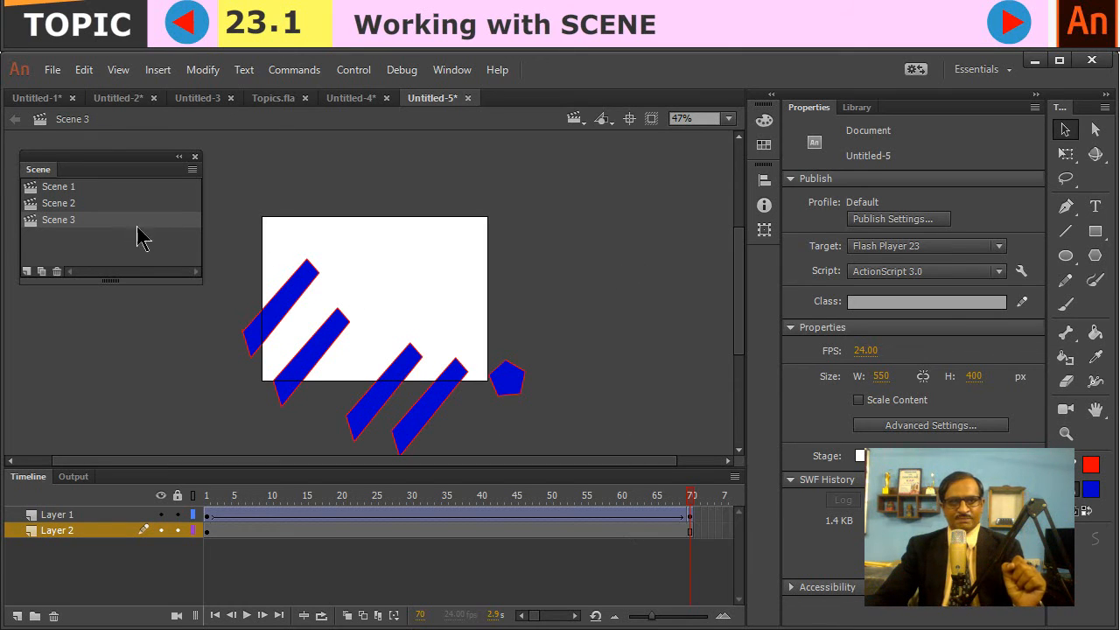
Step: Go through all three scenes, examining the moving shape, the background bars and the timeline of each
click(70, 187)
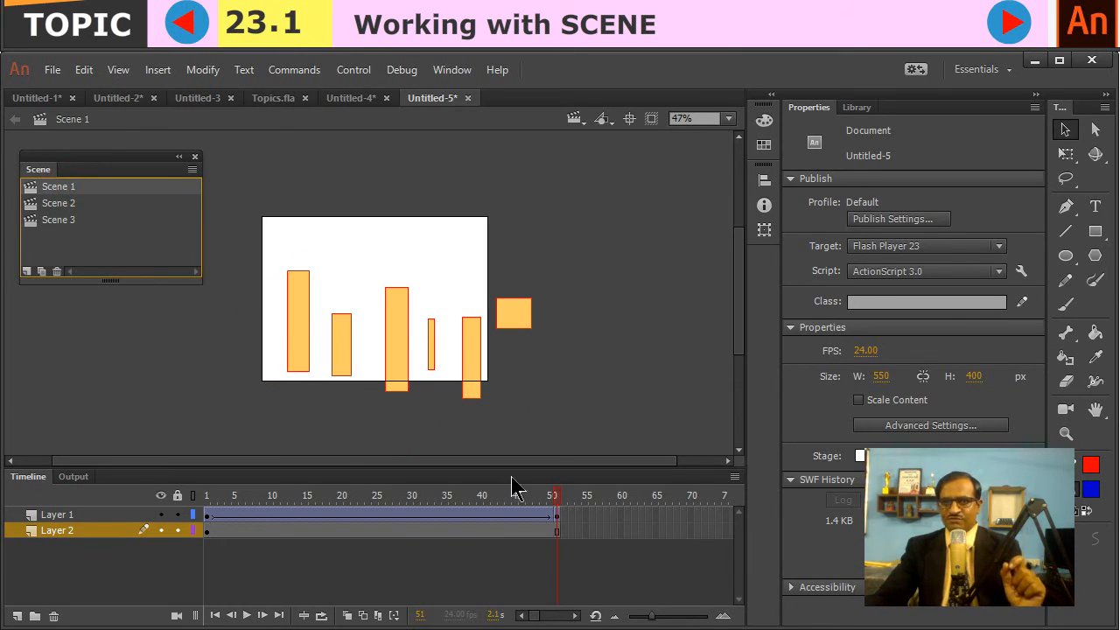
click(72, 203)
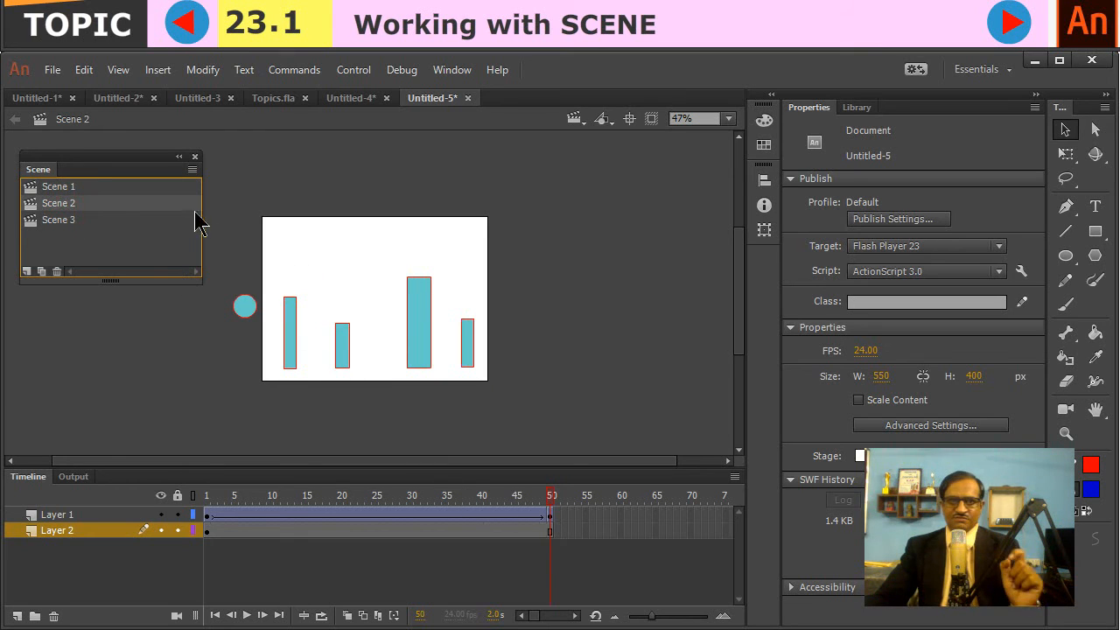
click(56, 223)
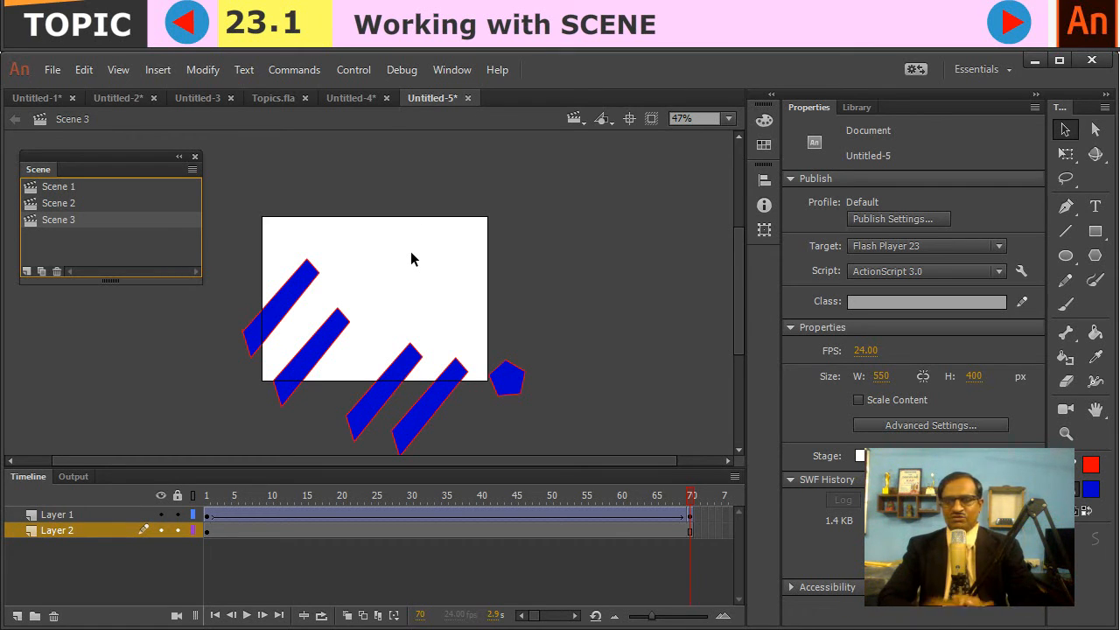
click(46, 187)
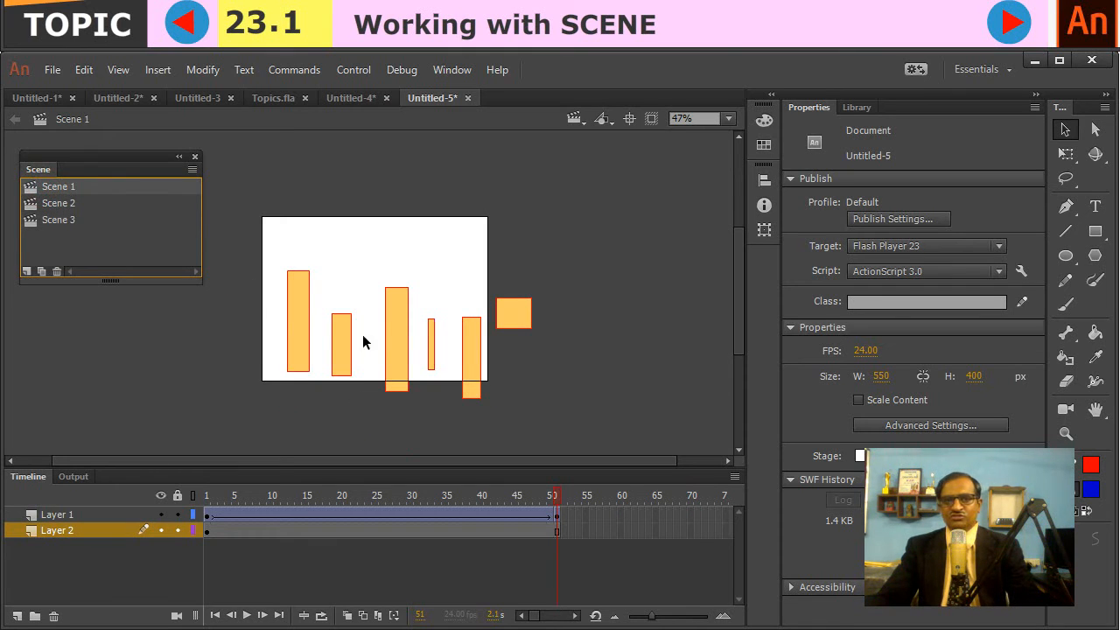
click(517, 311)
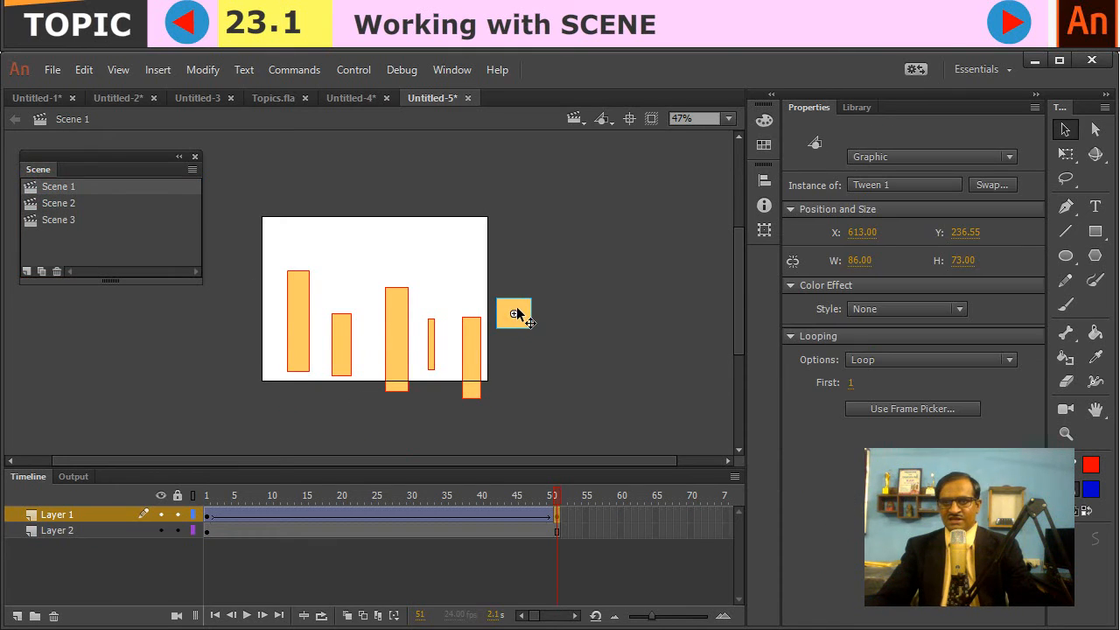
click(476, 354)
click(533, 358)
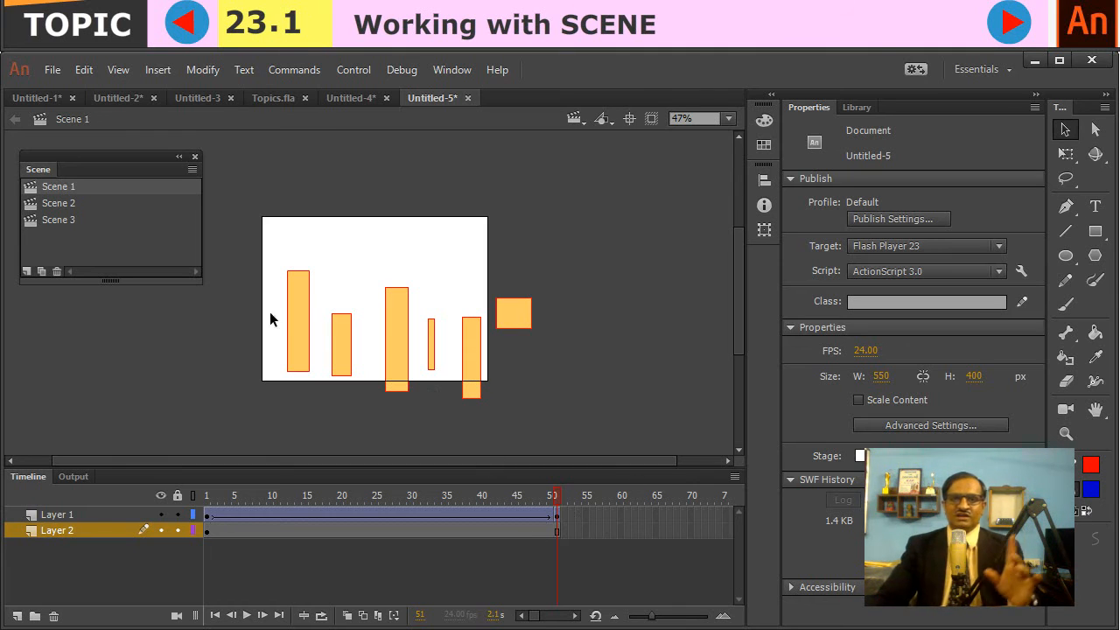
click(59, 203)
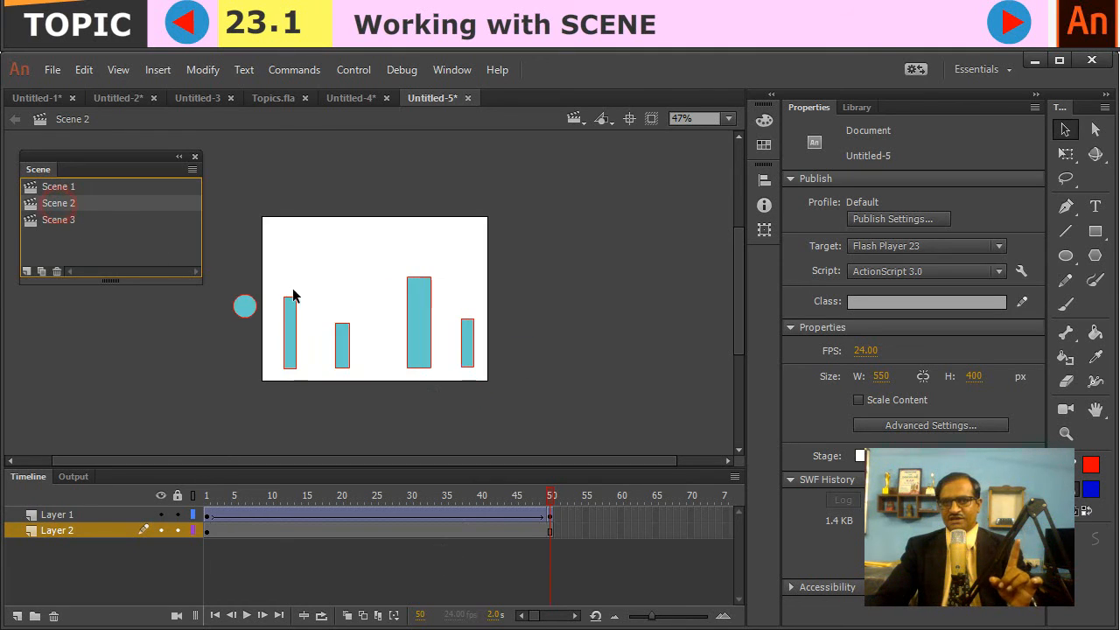
drag(258, 507, 355, 505)
click(51, 220)
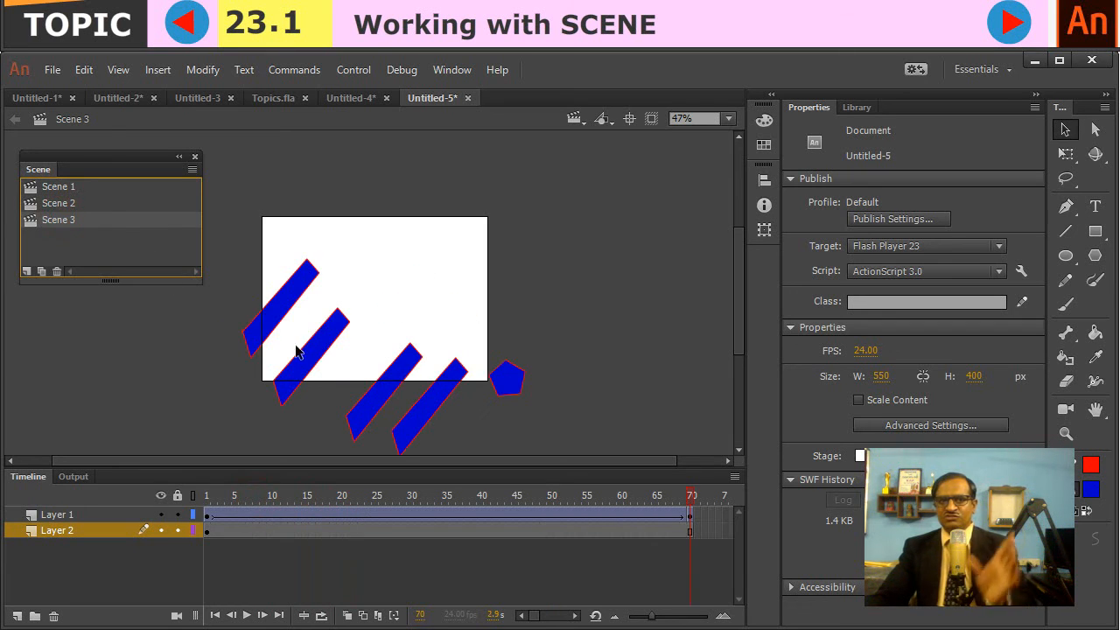
click(384, 379)
click(549, 313)
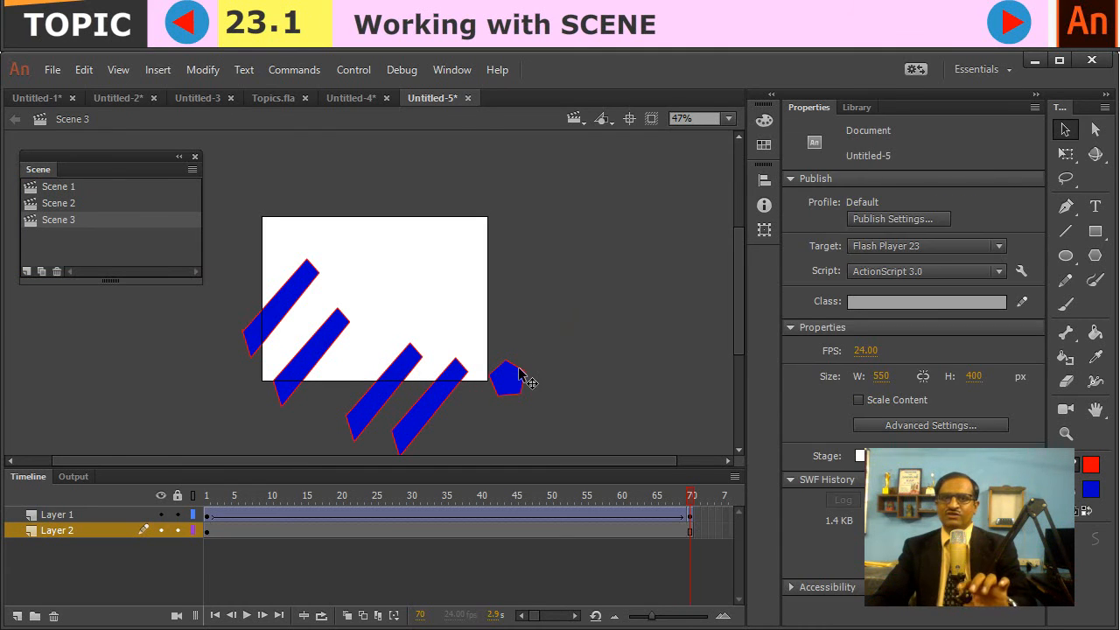
click(520, 374)
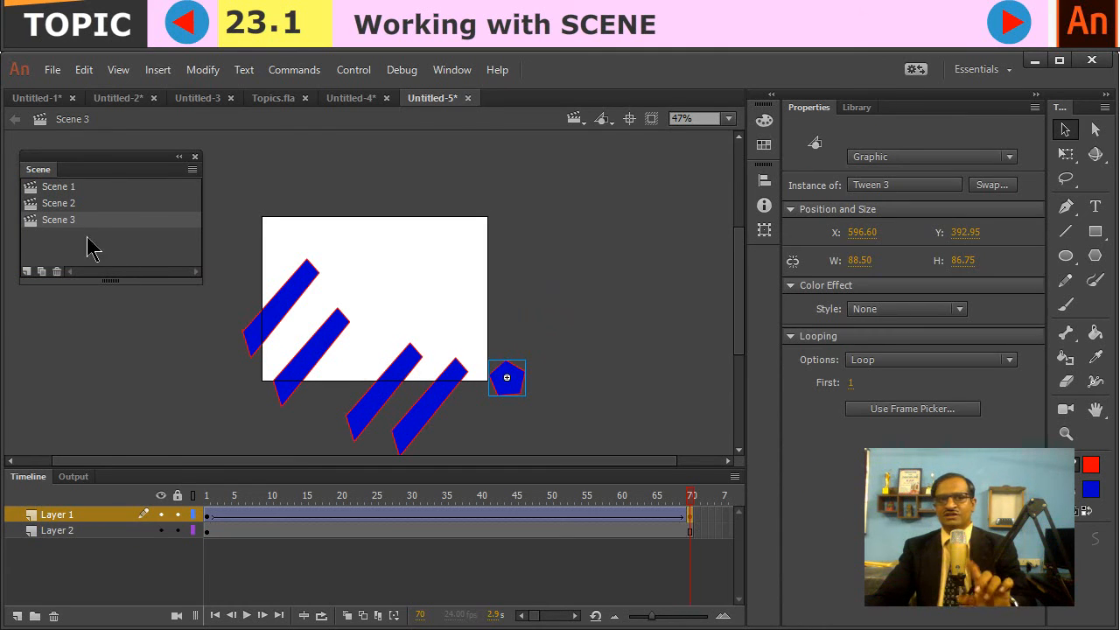
Step: Return to Scene 1, test the whole movie again and close the preview
click(50, 186)
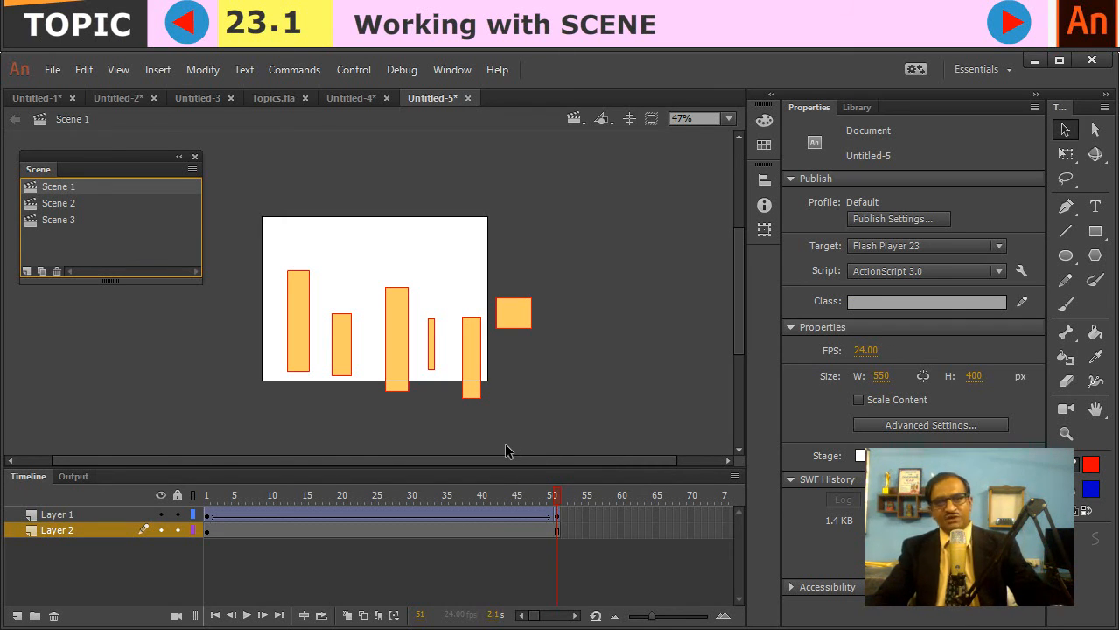
key(ctrl+=)
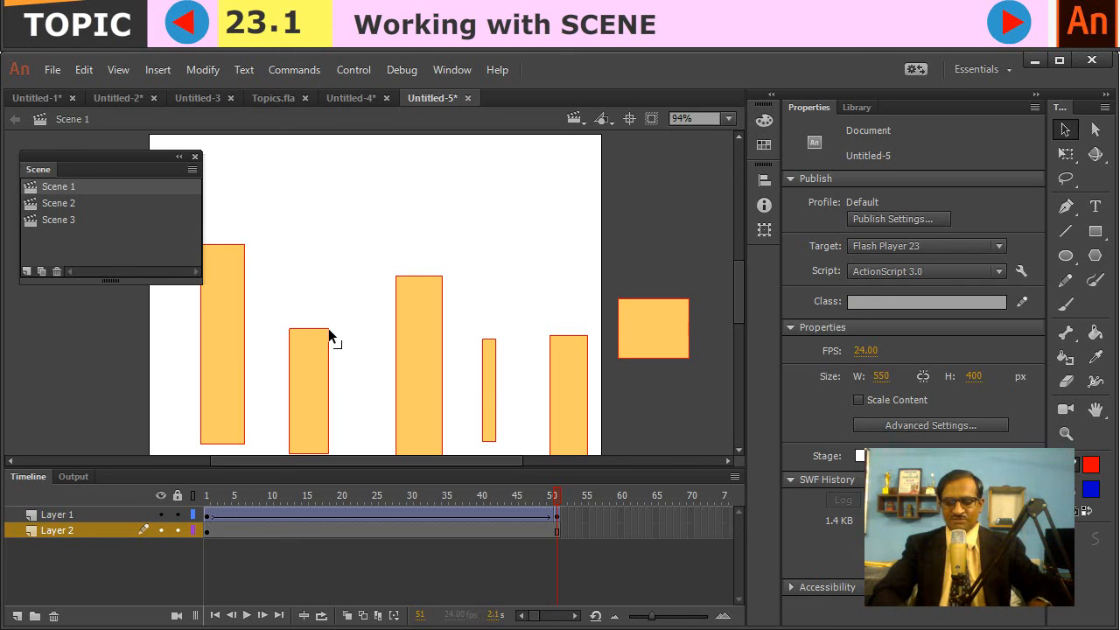
key(ctrl+Return)
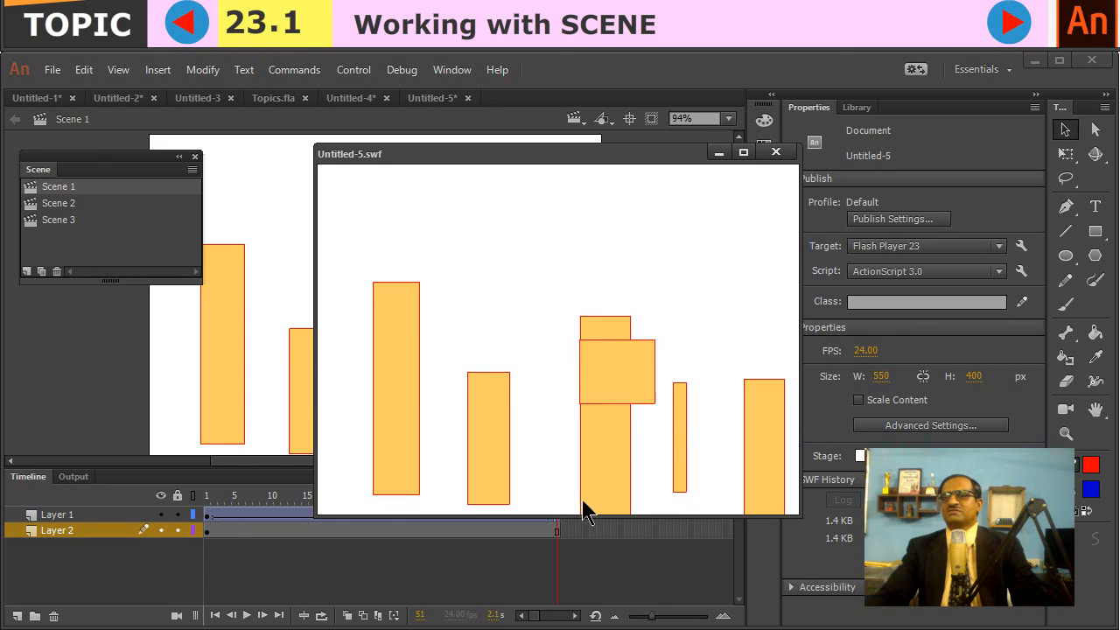
click(775, 153)
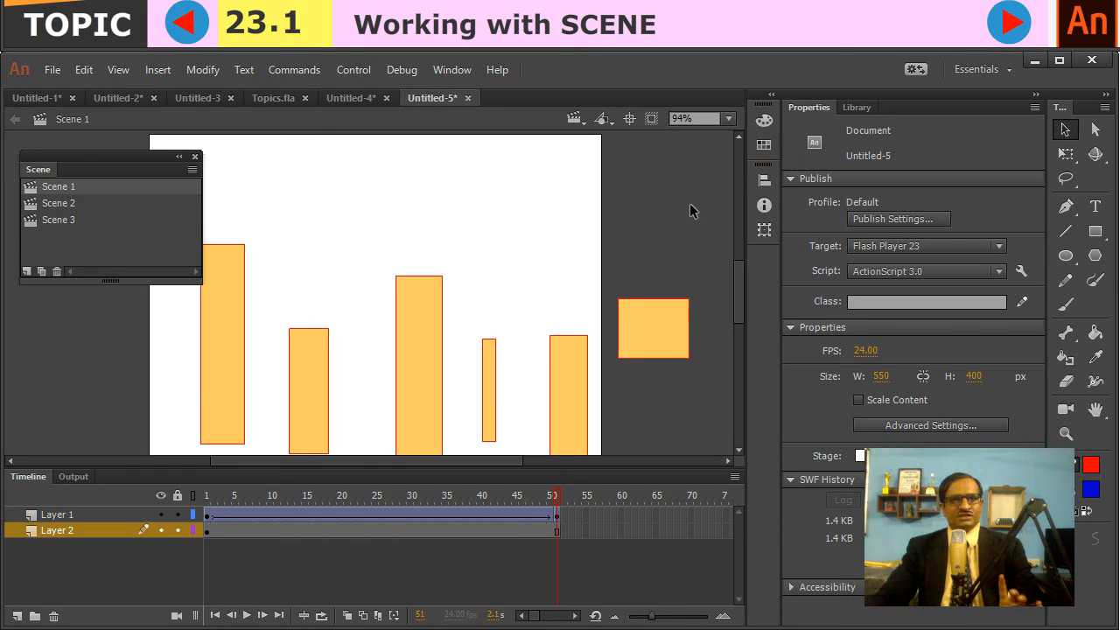